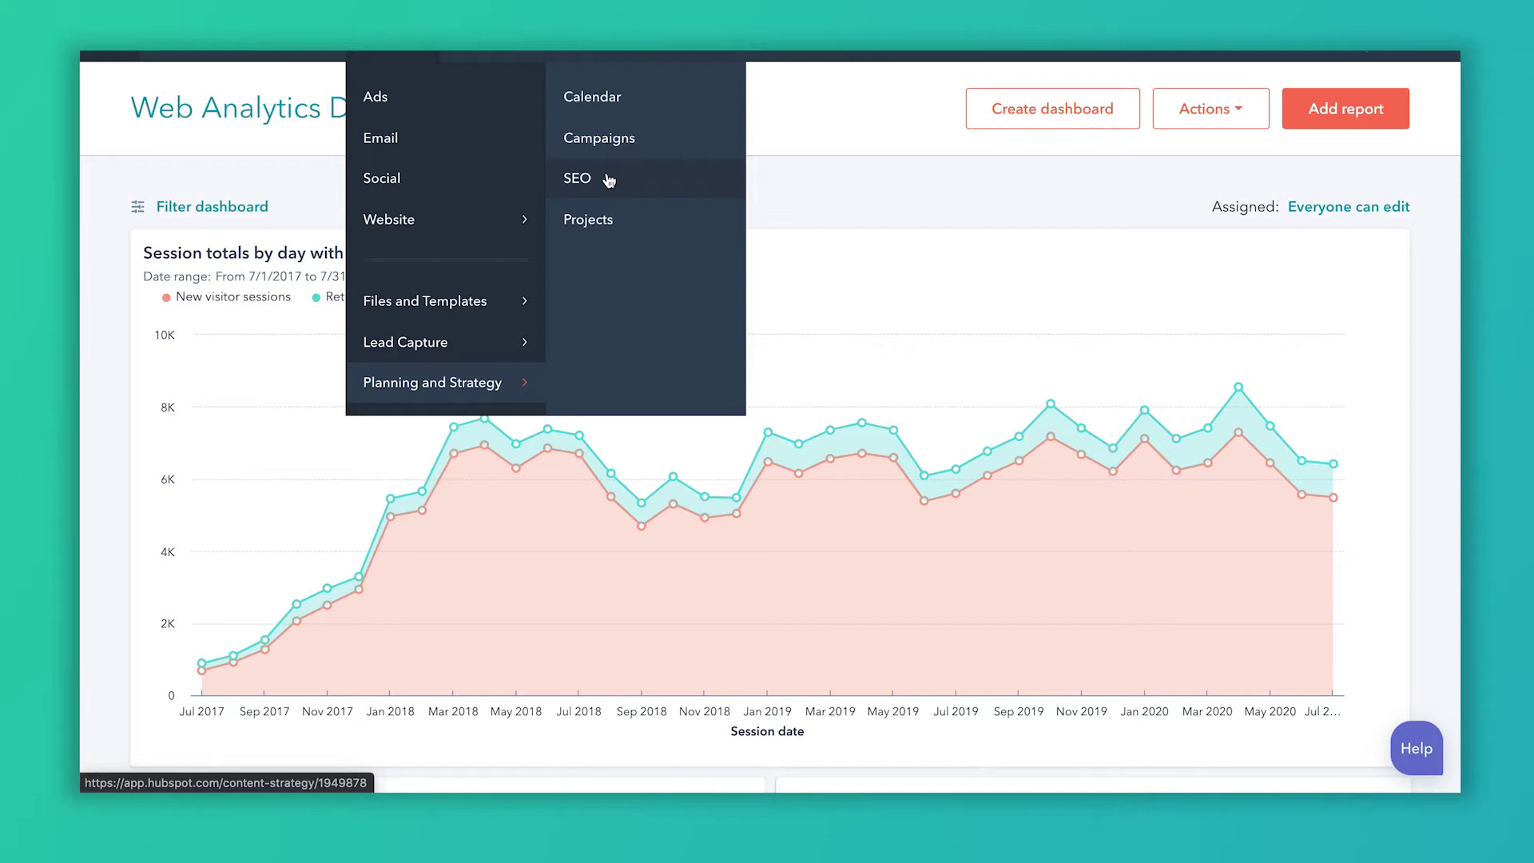
# Open the topics list of the SEO tool and start adding a new topic.
pyautogui.click(609, 178)
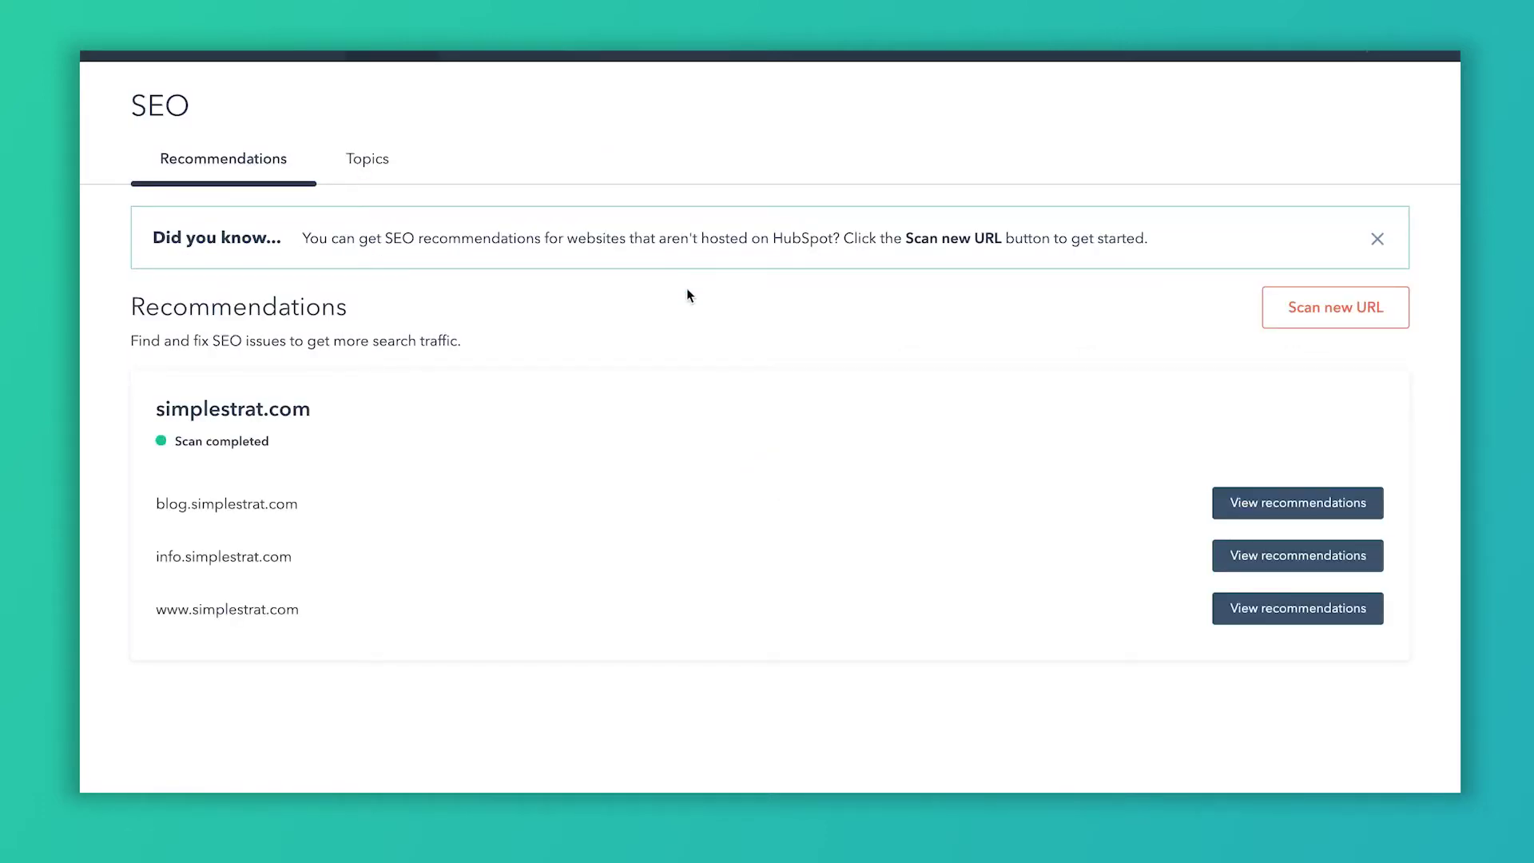
pyautogui.click(361, 174)
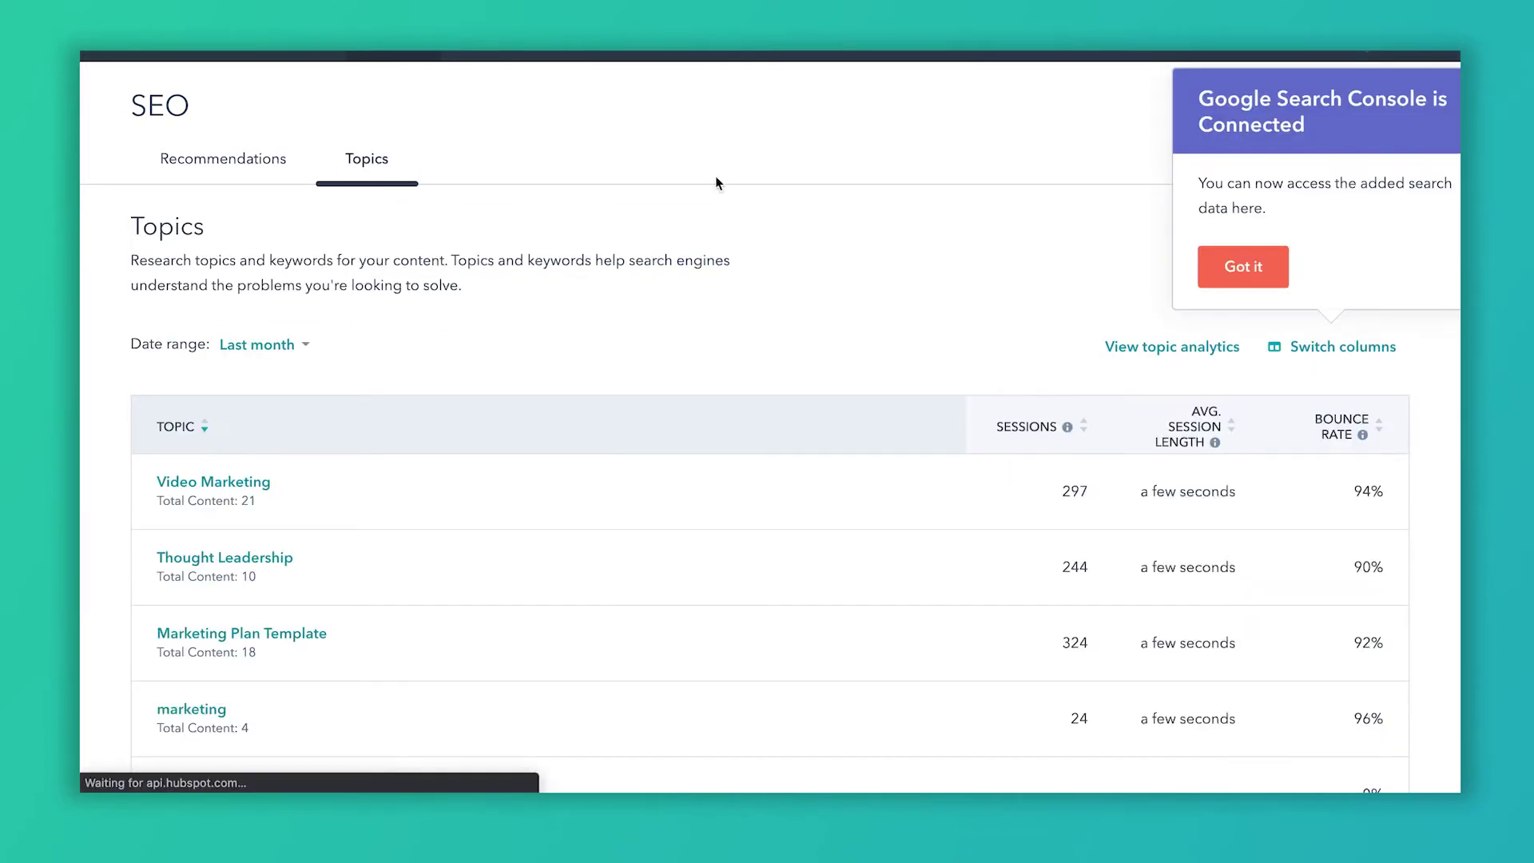
pyautogui.click(1243, 266)
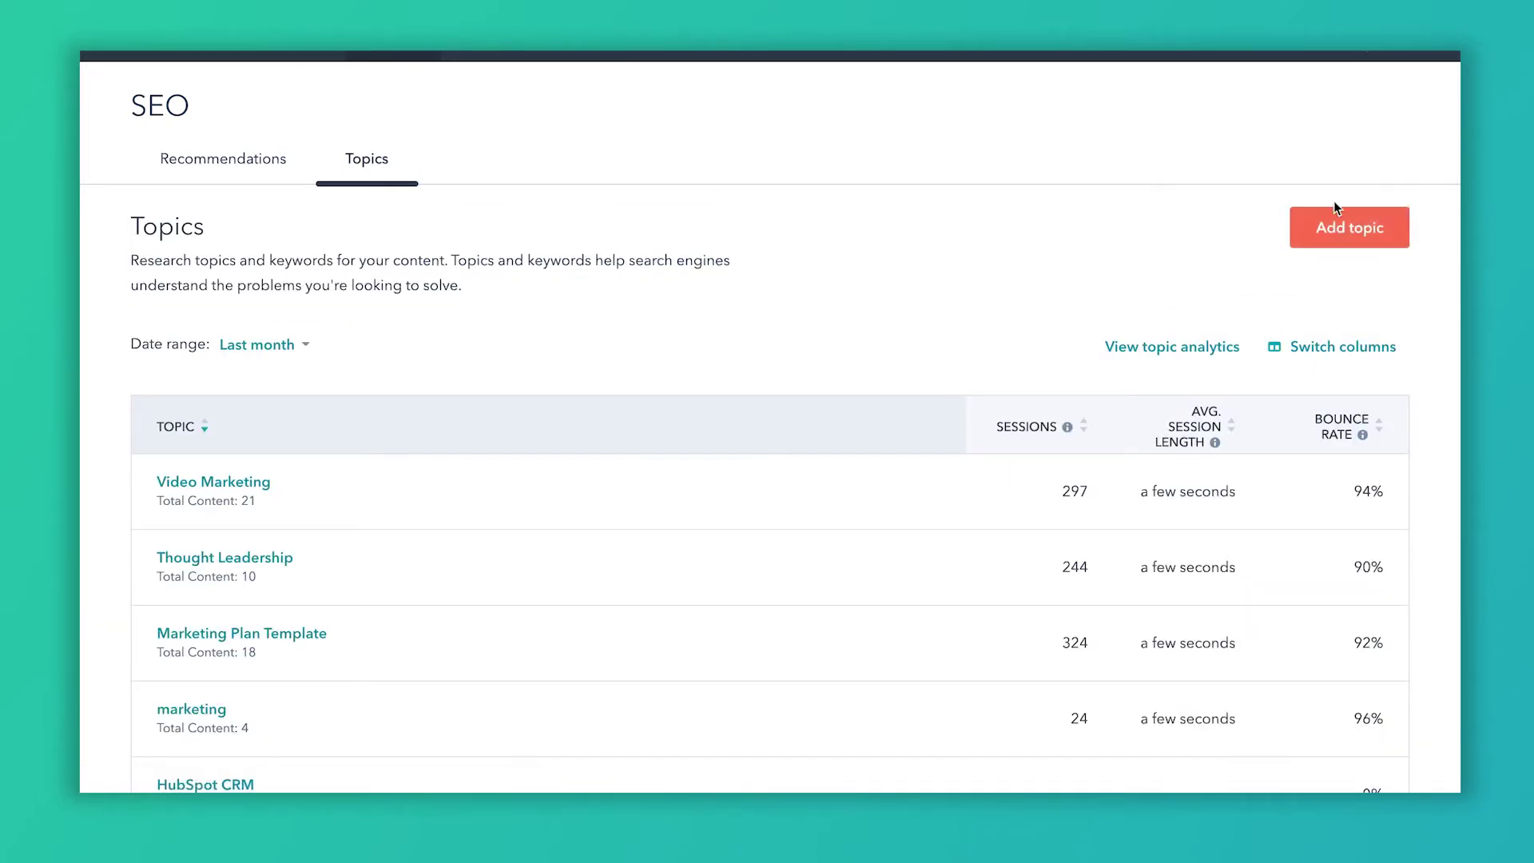
pyautogui.click(1352, 232)
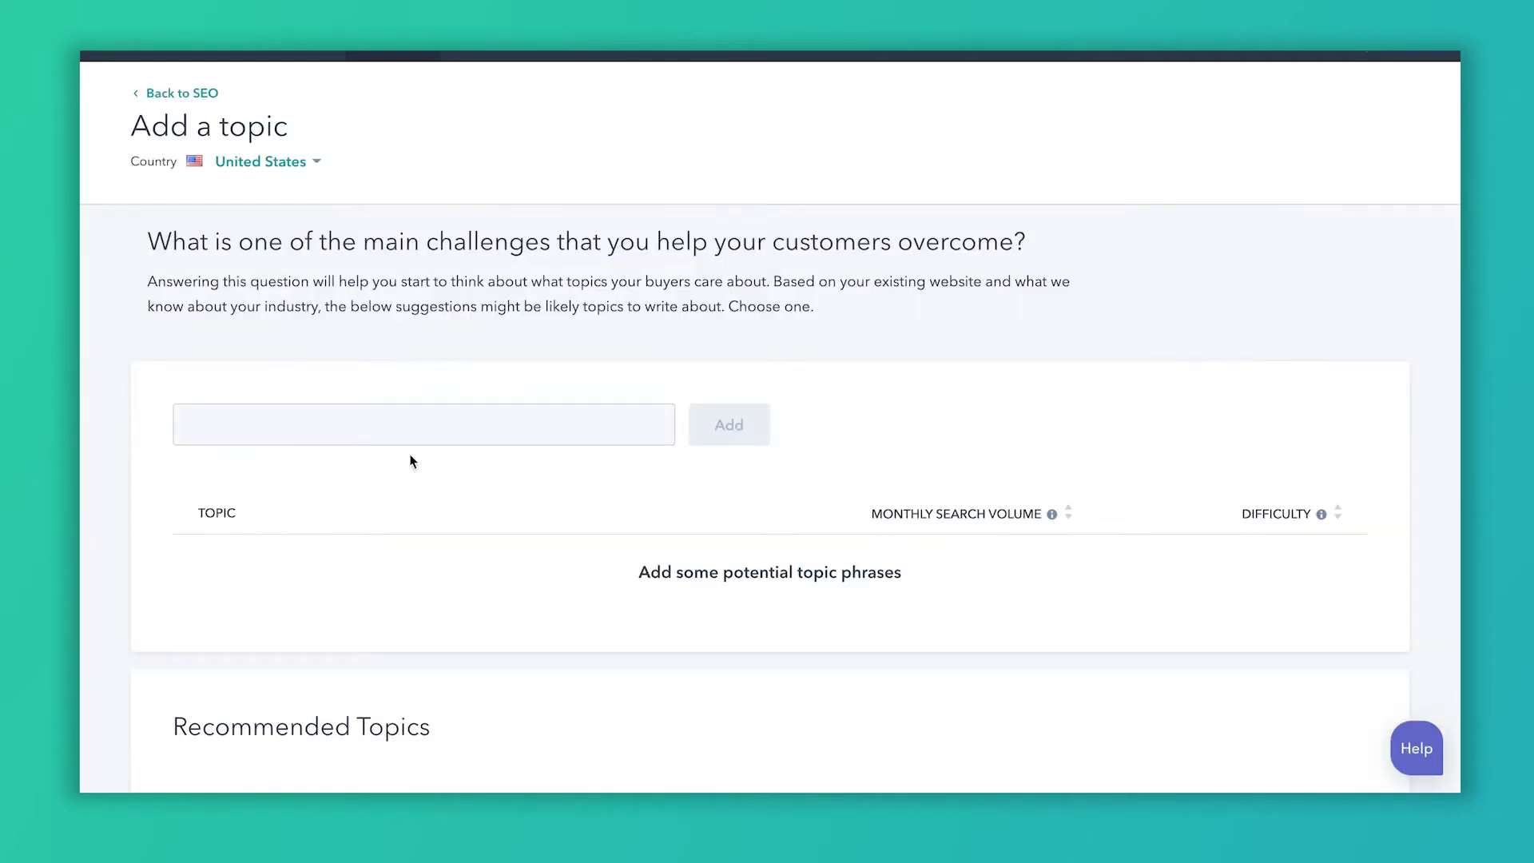
# Add "video marketing" as a potential topic phrase and check its monthly search volume and difficulty.
pyautogui.click(380, 422)
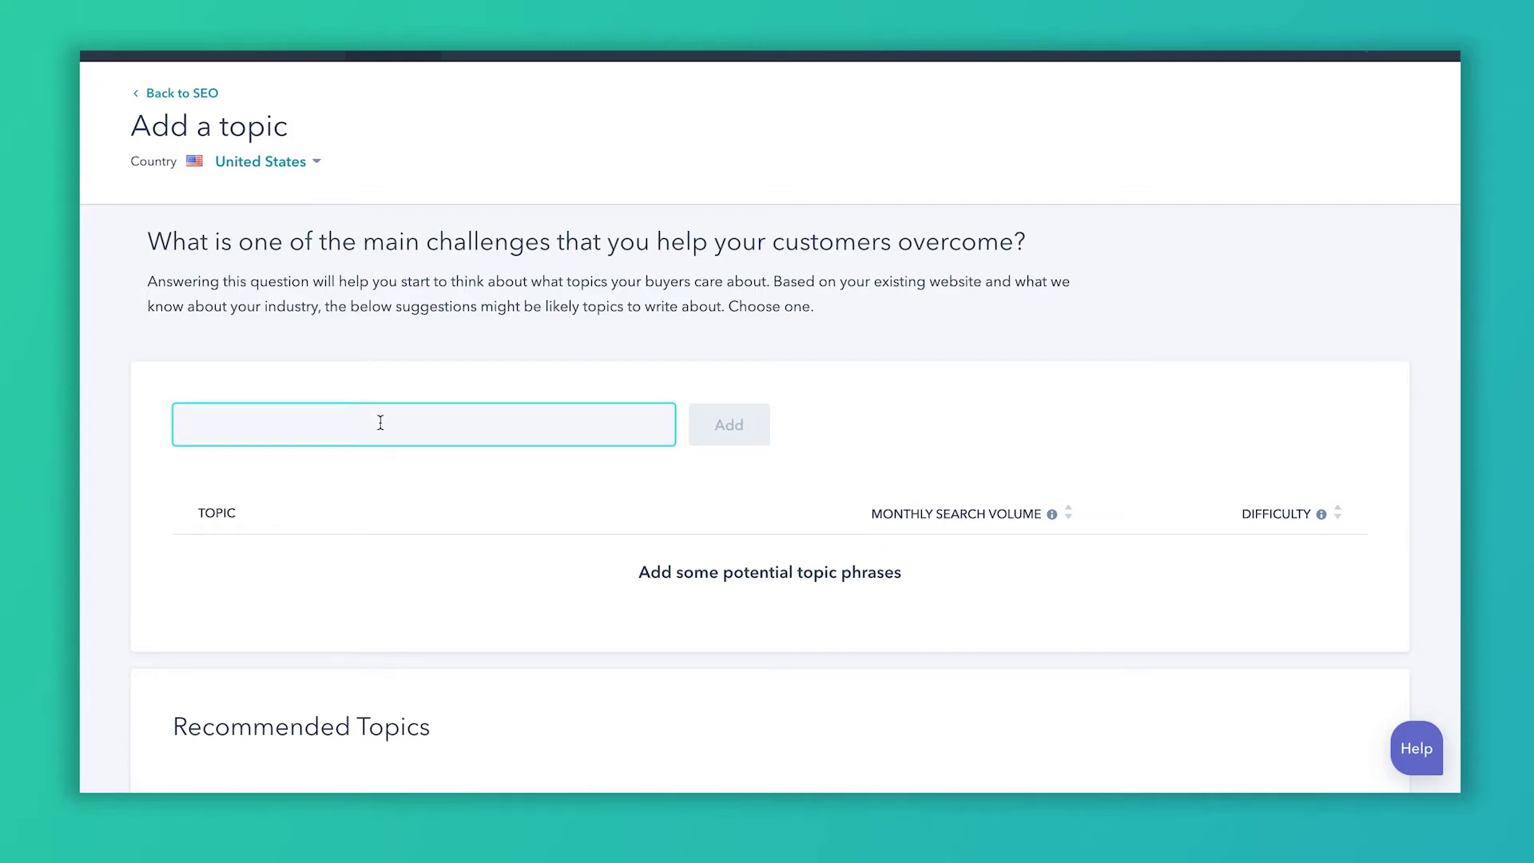
pyautogui.write('video marketing')
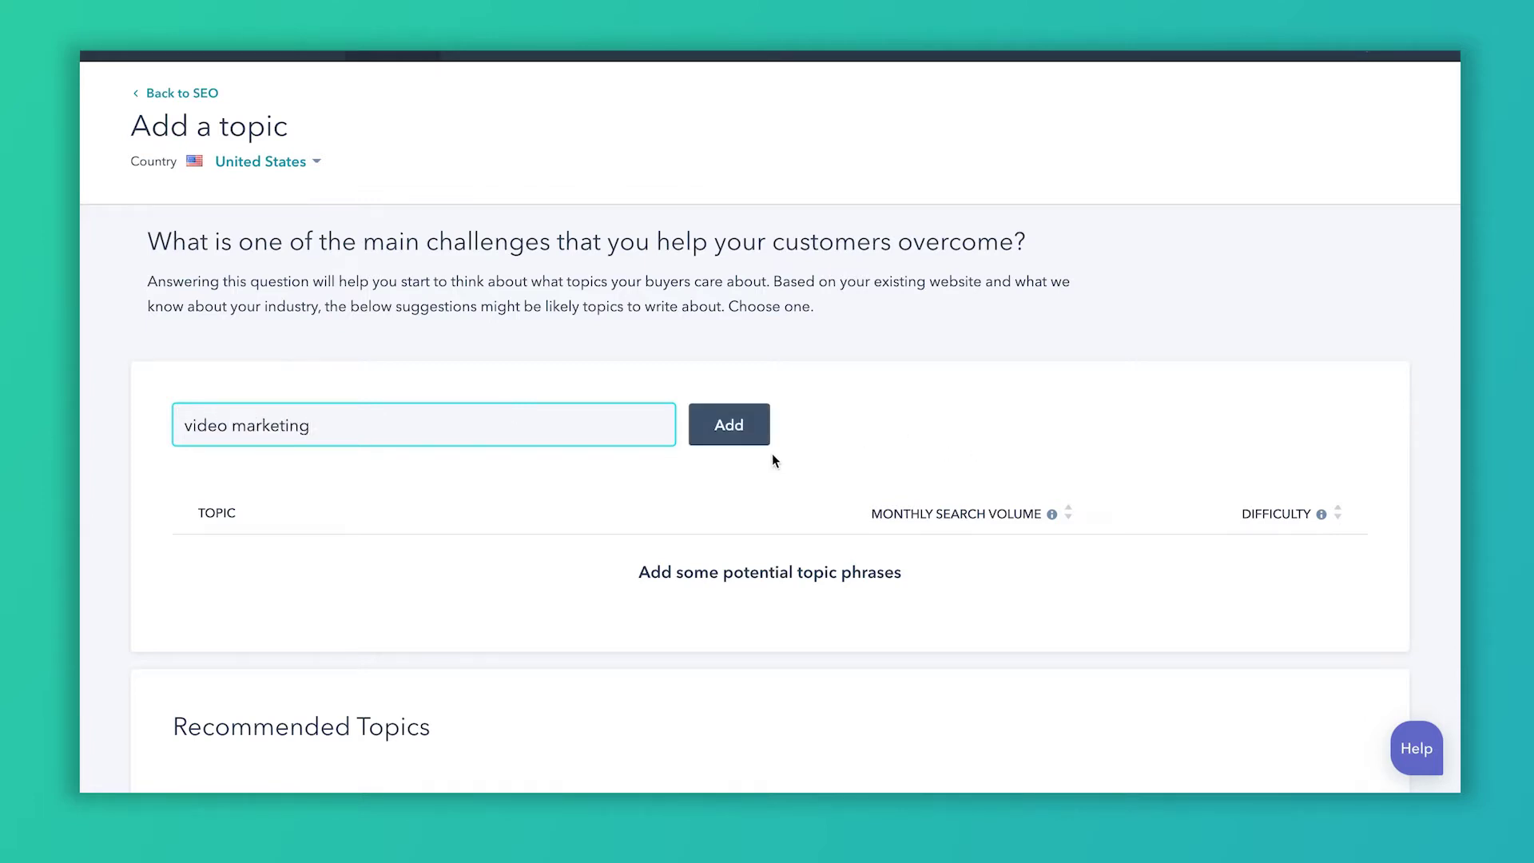
pyautogui.click(753, 438)
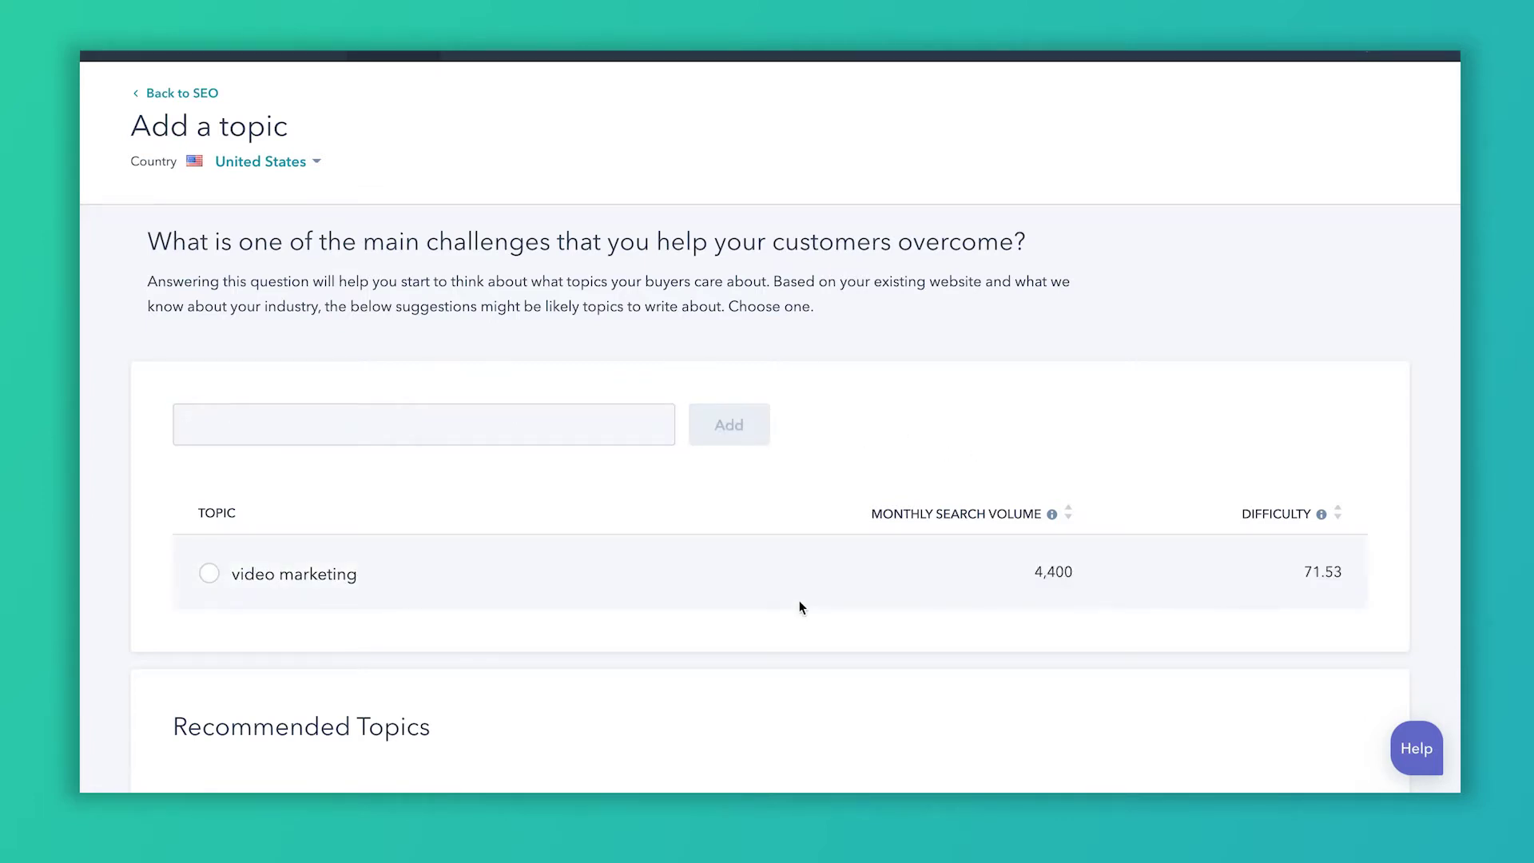
pyautogui.scroll(-2, 799, 601)
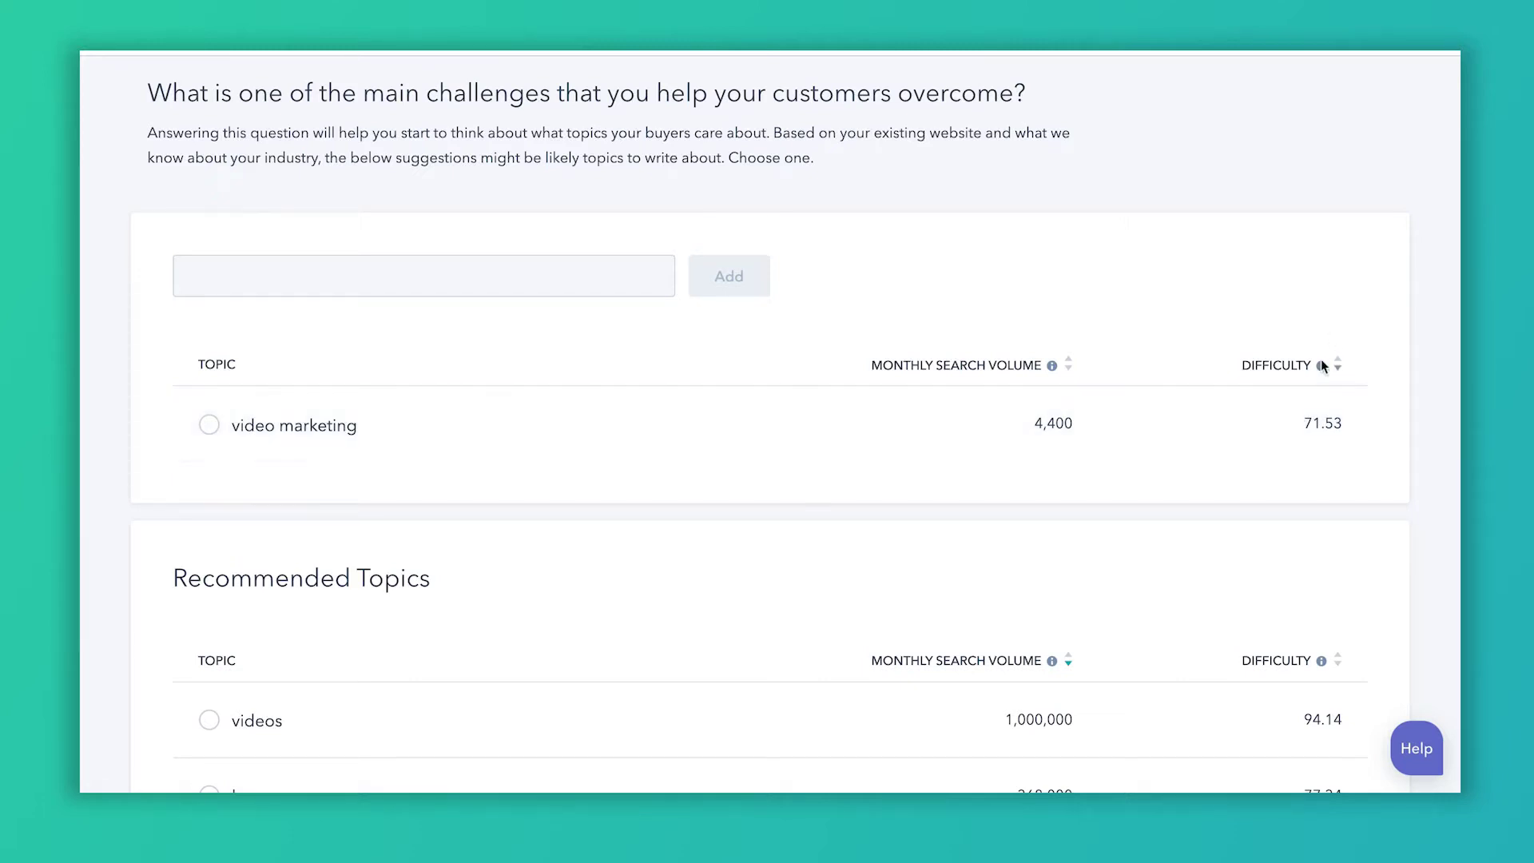
pyautogui.moveTo(1323, 368)
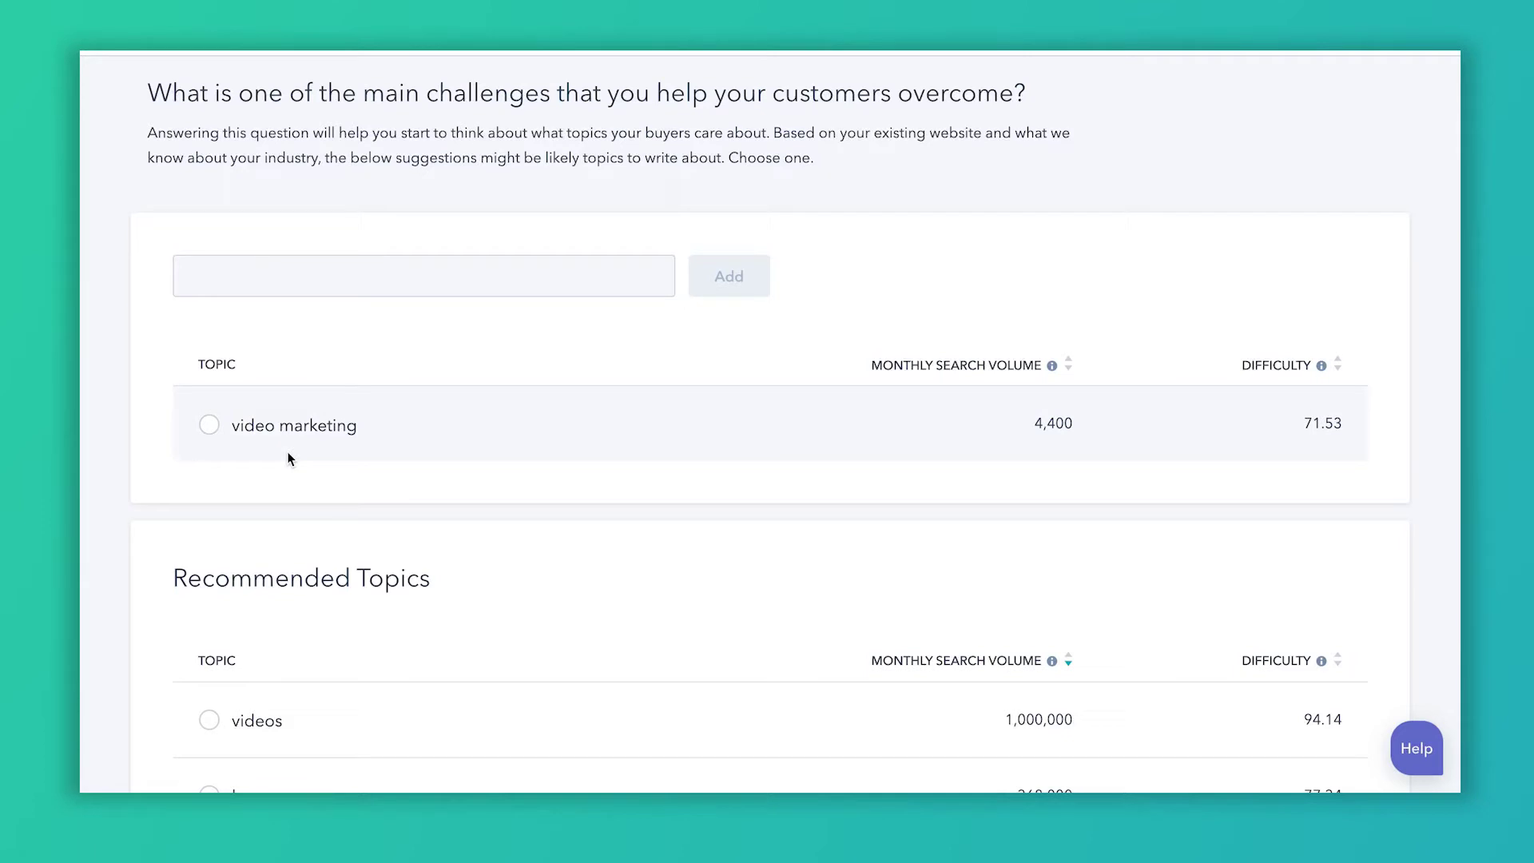
# Add "marketing for business" as another potential topic phrase for comparison.
pyautogui.click(400, 276)
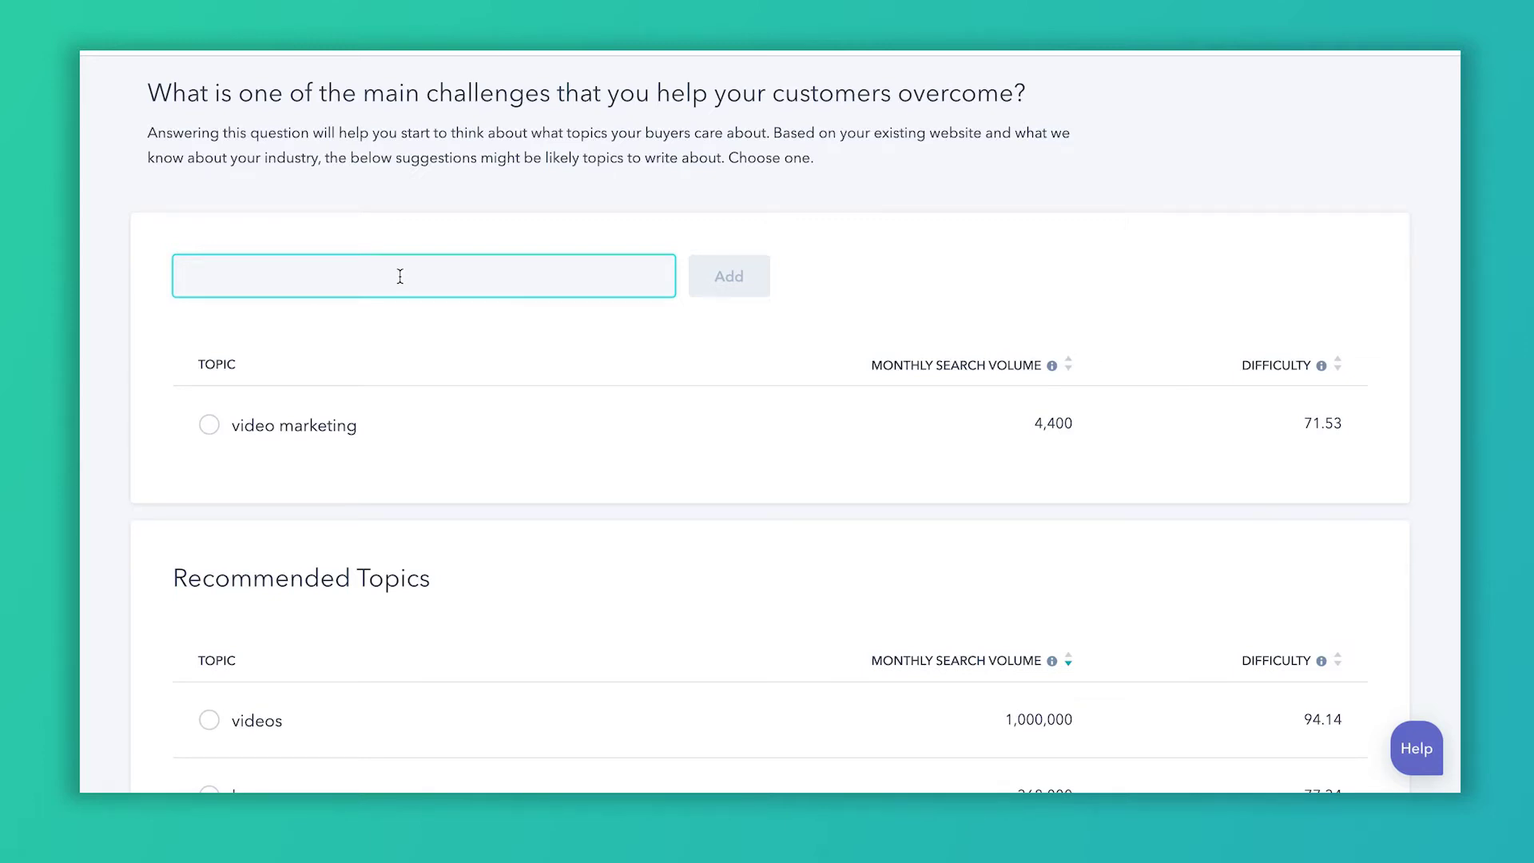
pyautogui.write('mar')
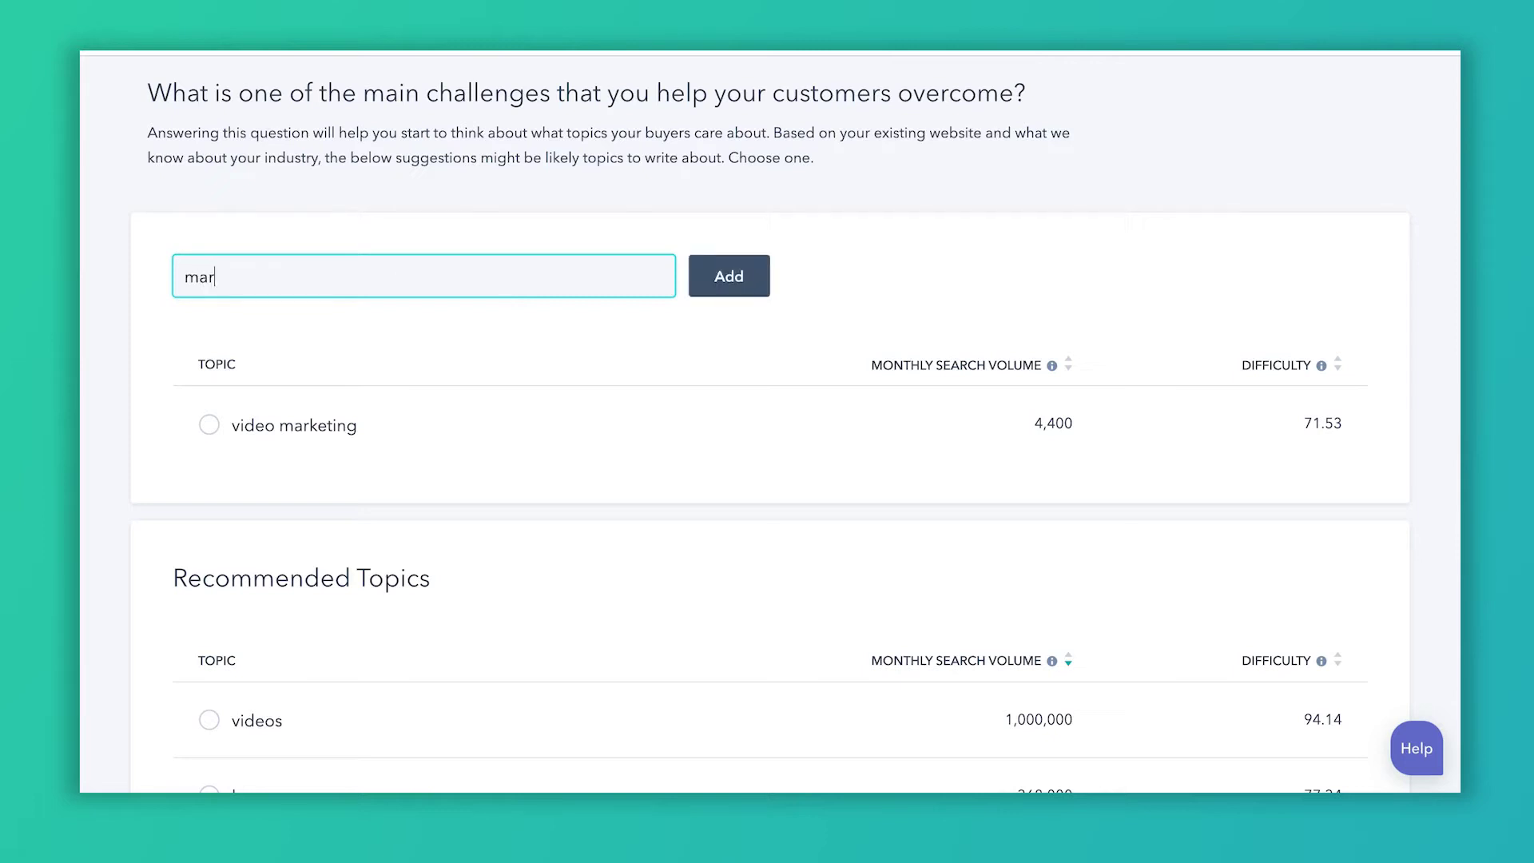
pyautogui.write('keting for business')
pyautogui.click(729, 289)
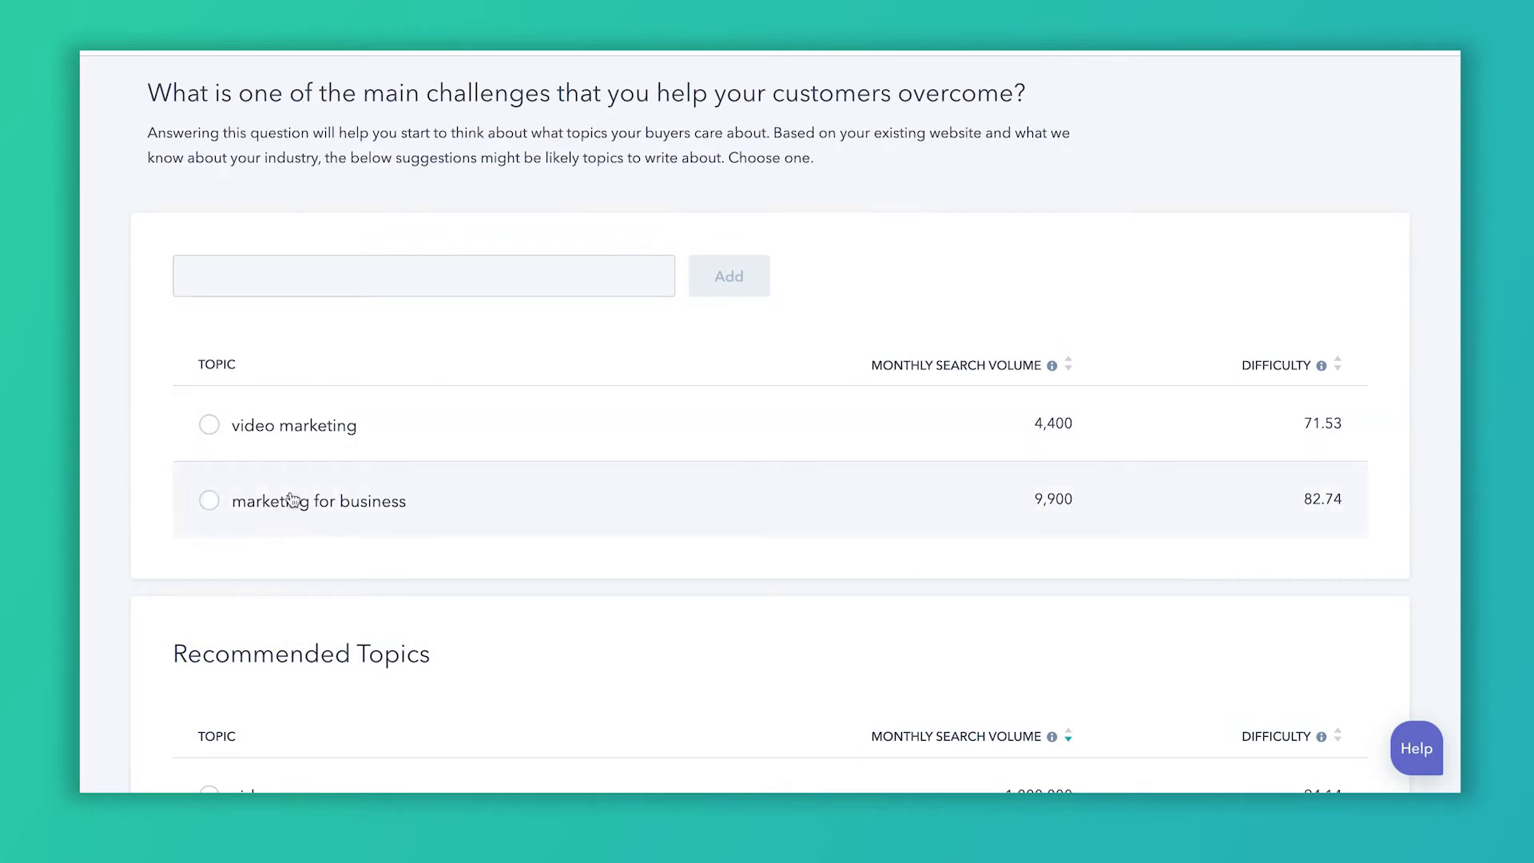
# Add "business videos" as a further potential topic phrase to the comparison list.
pyautogui.click(280, 277)
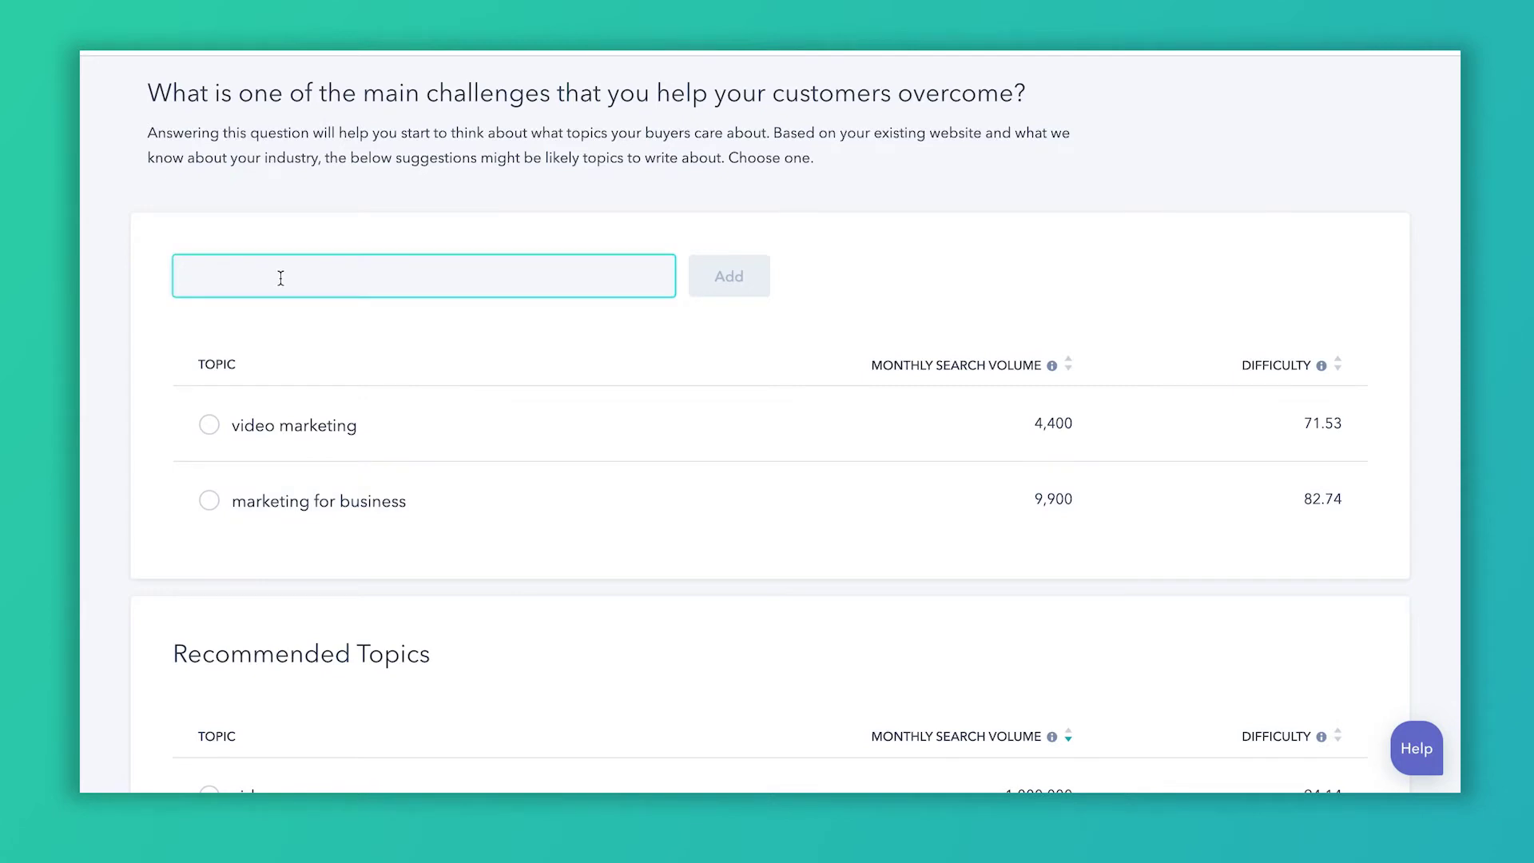
pyautogui.write('business videos')
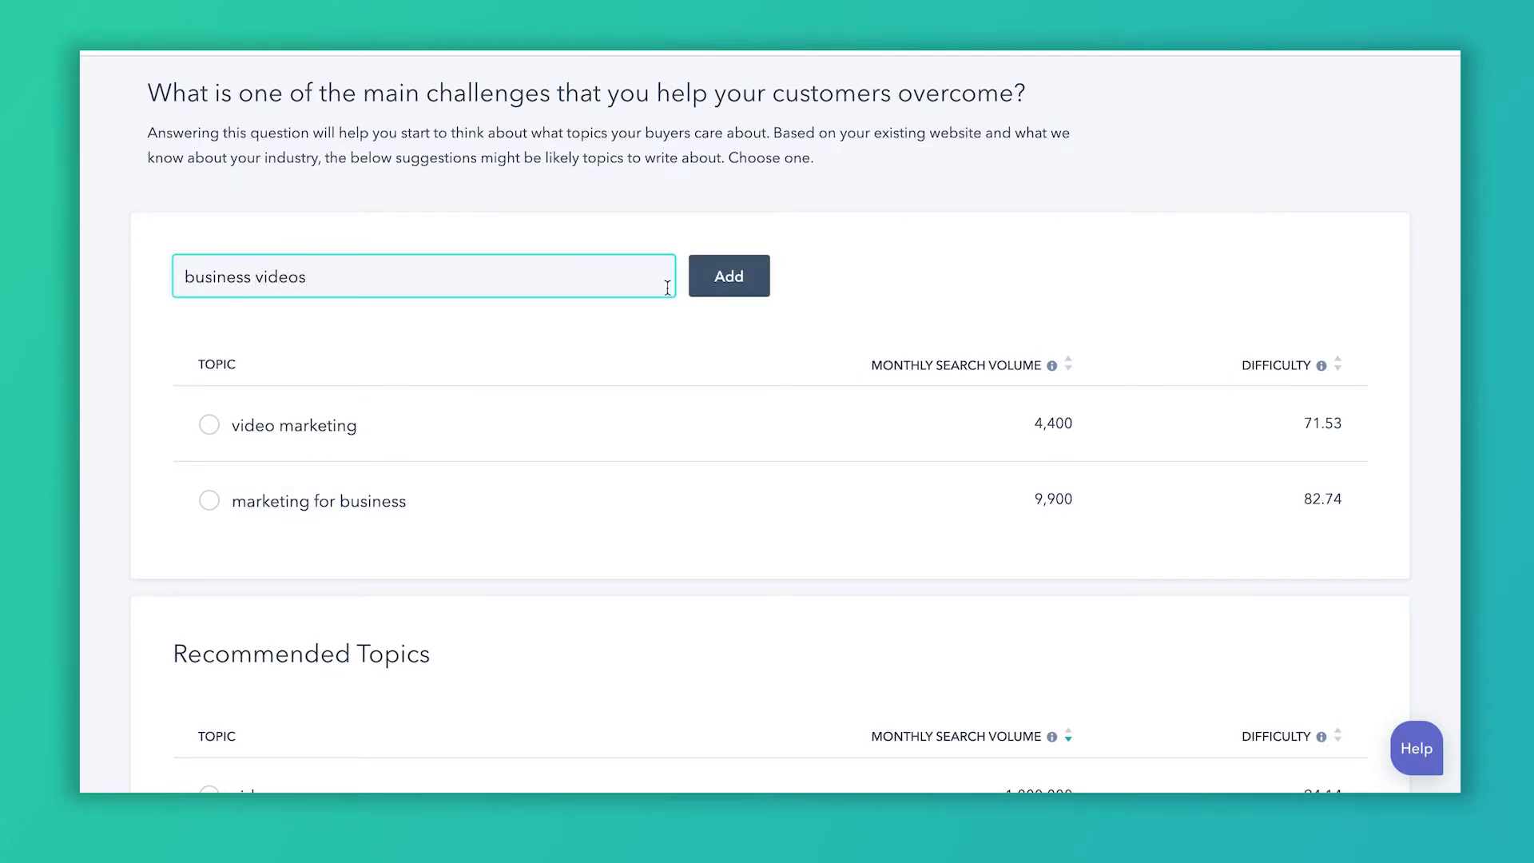
pyautogui.click(742, 286)
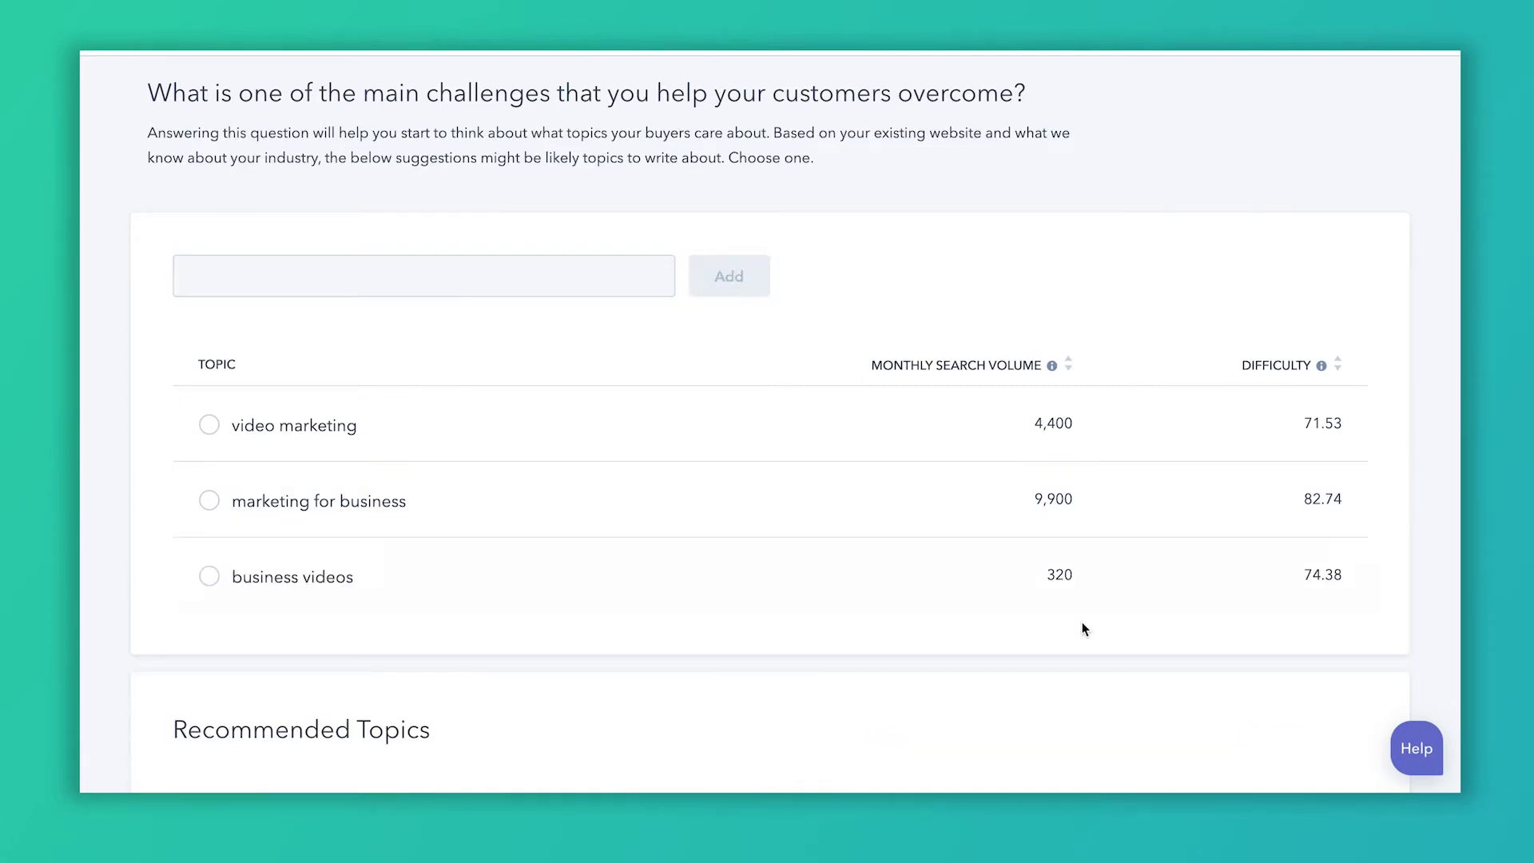
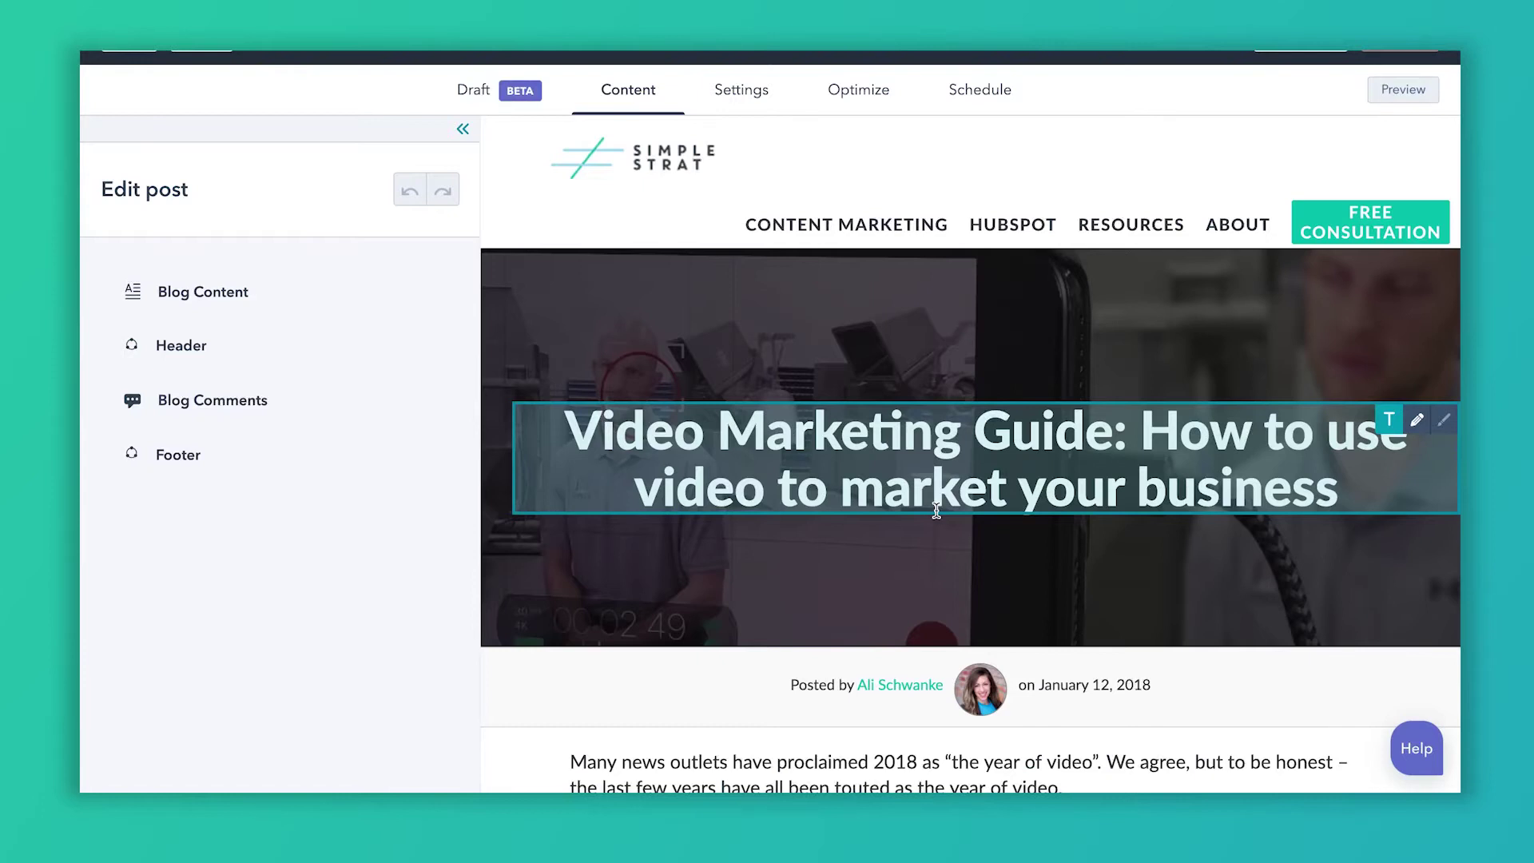
# Review the Video Marketing Guide blog post, examining its title, section headings, embedded videos and links as a model of pillar content.
pyautogui.scroll(-1, 937, 512)
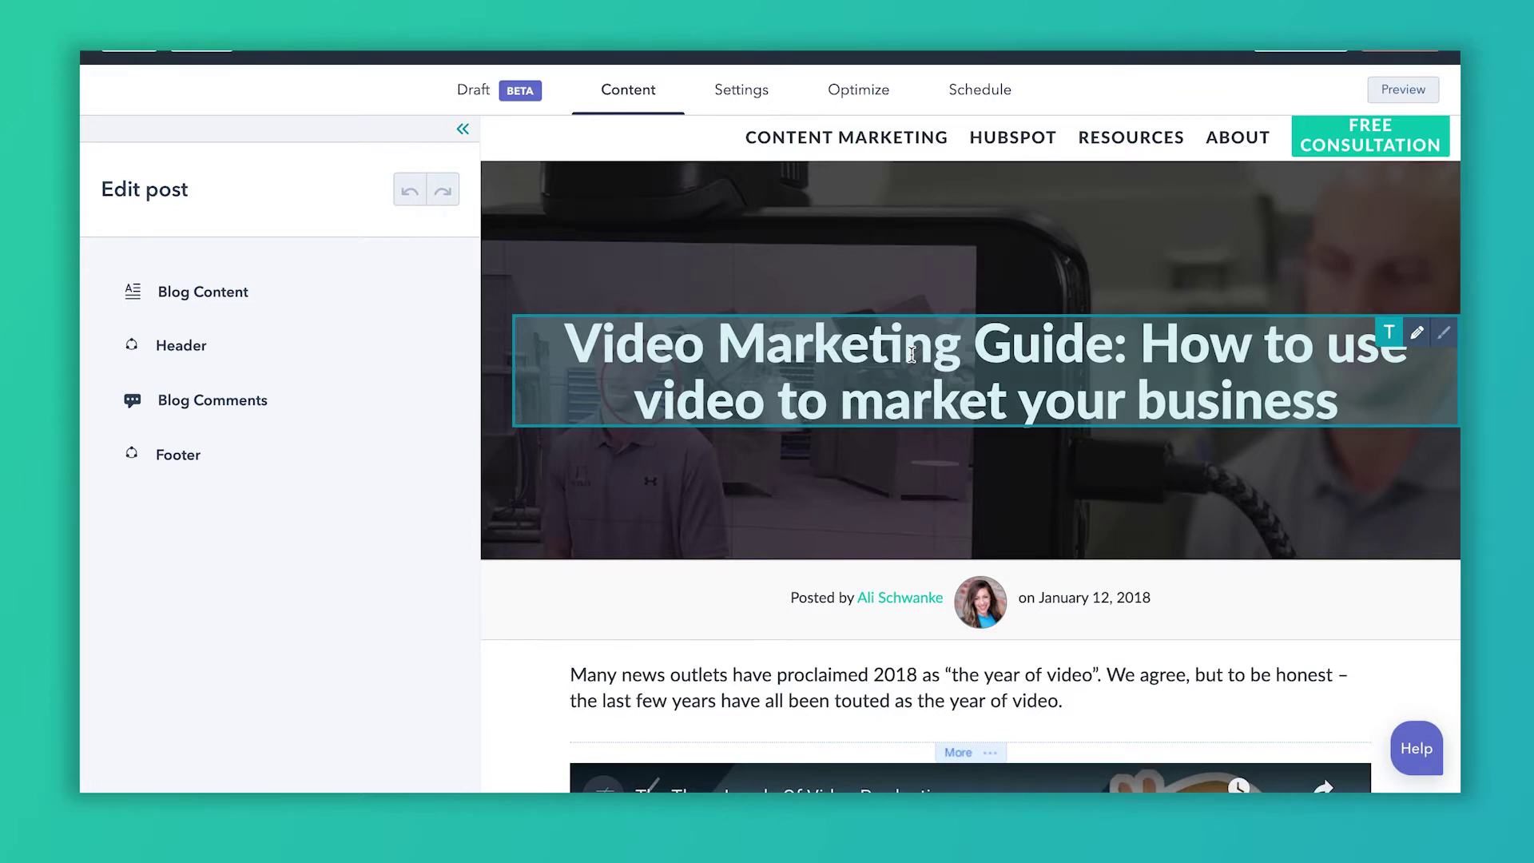
pyautogui.scroll(-1, 914, 395)
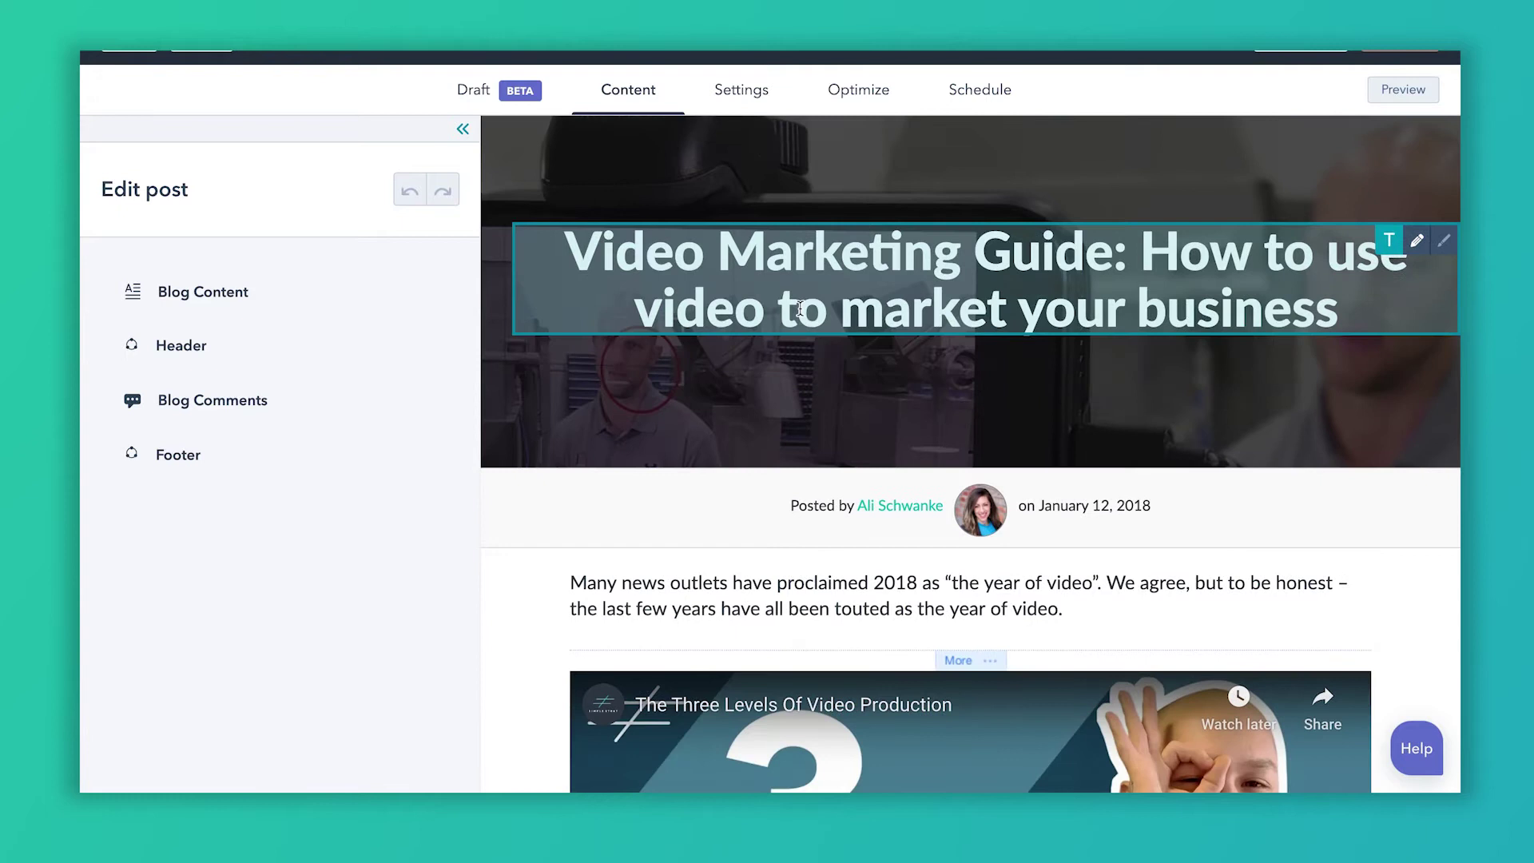
pyautogui.scroll(-2, 853, 482)
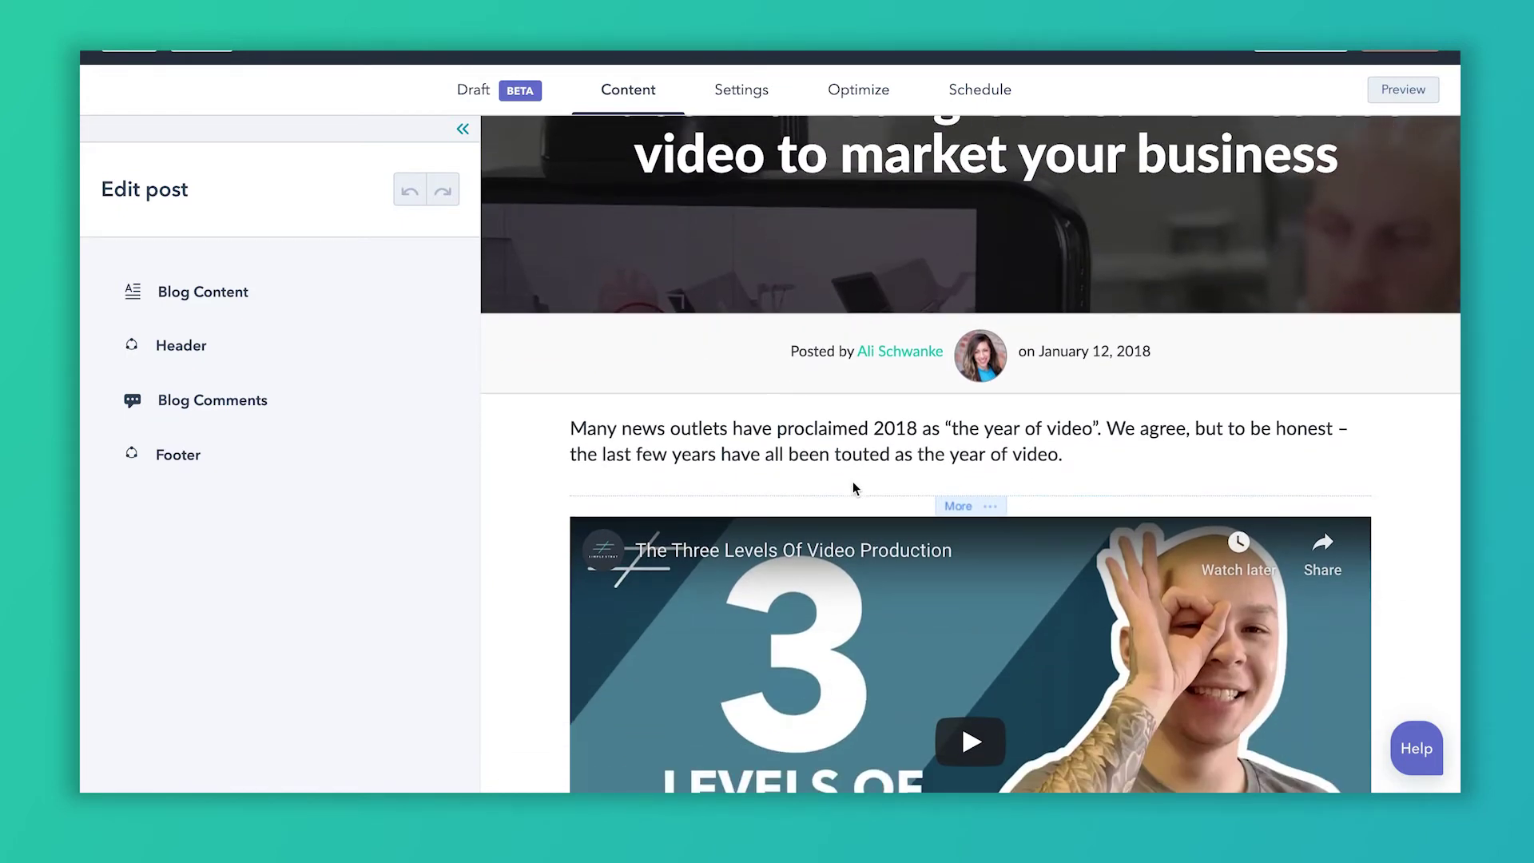
pyautogui.scroll(-4, 853, 487)
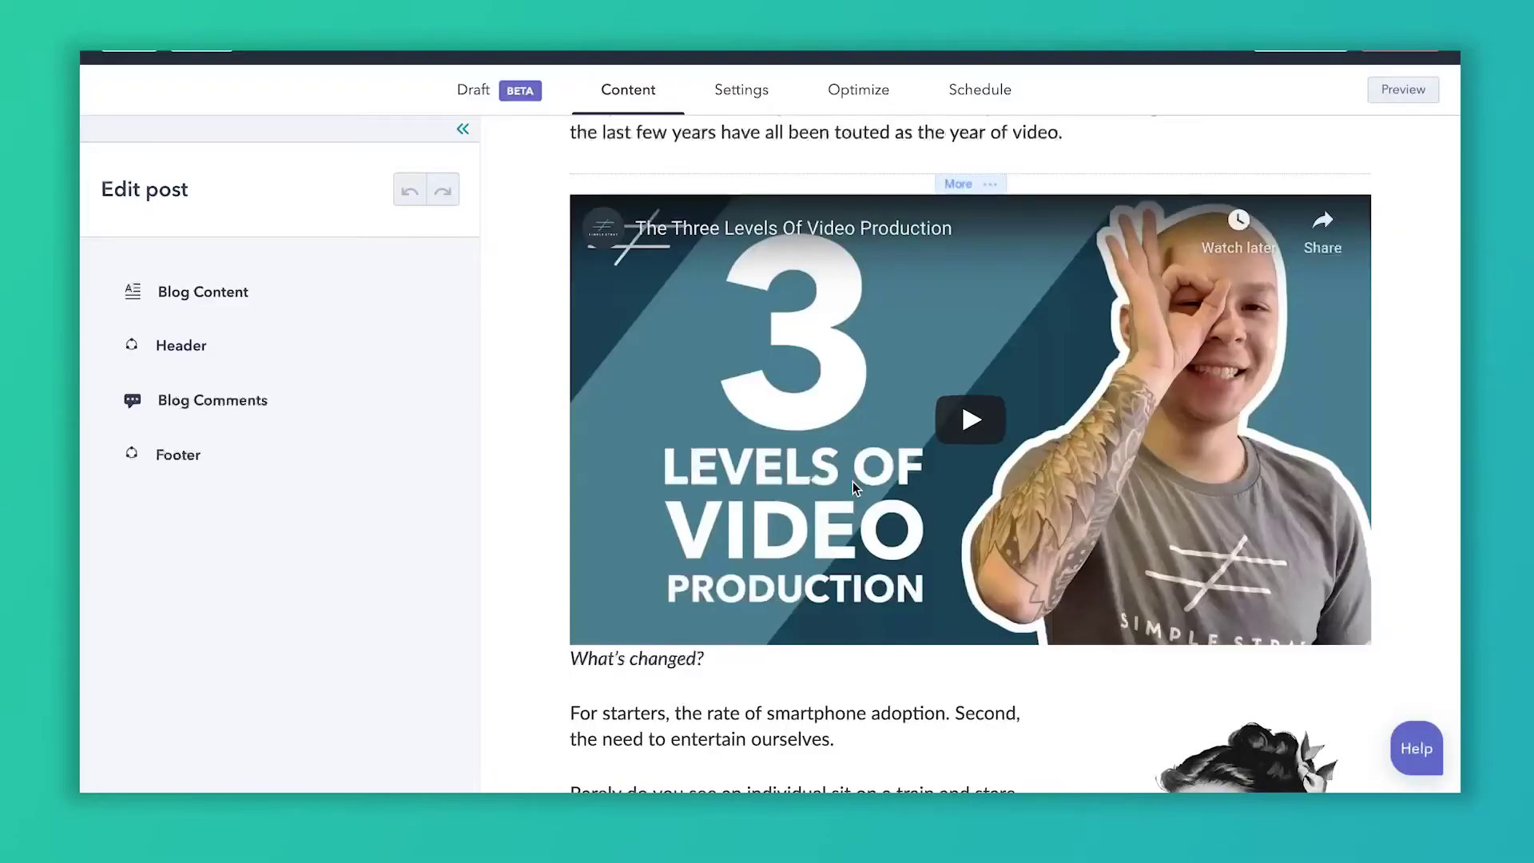
pyautogui.scroll(-15, 851, 481)
pyautogui.scroll(-6, 853, 485)
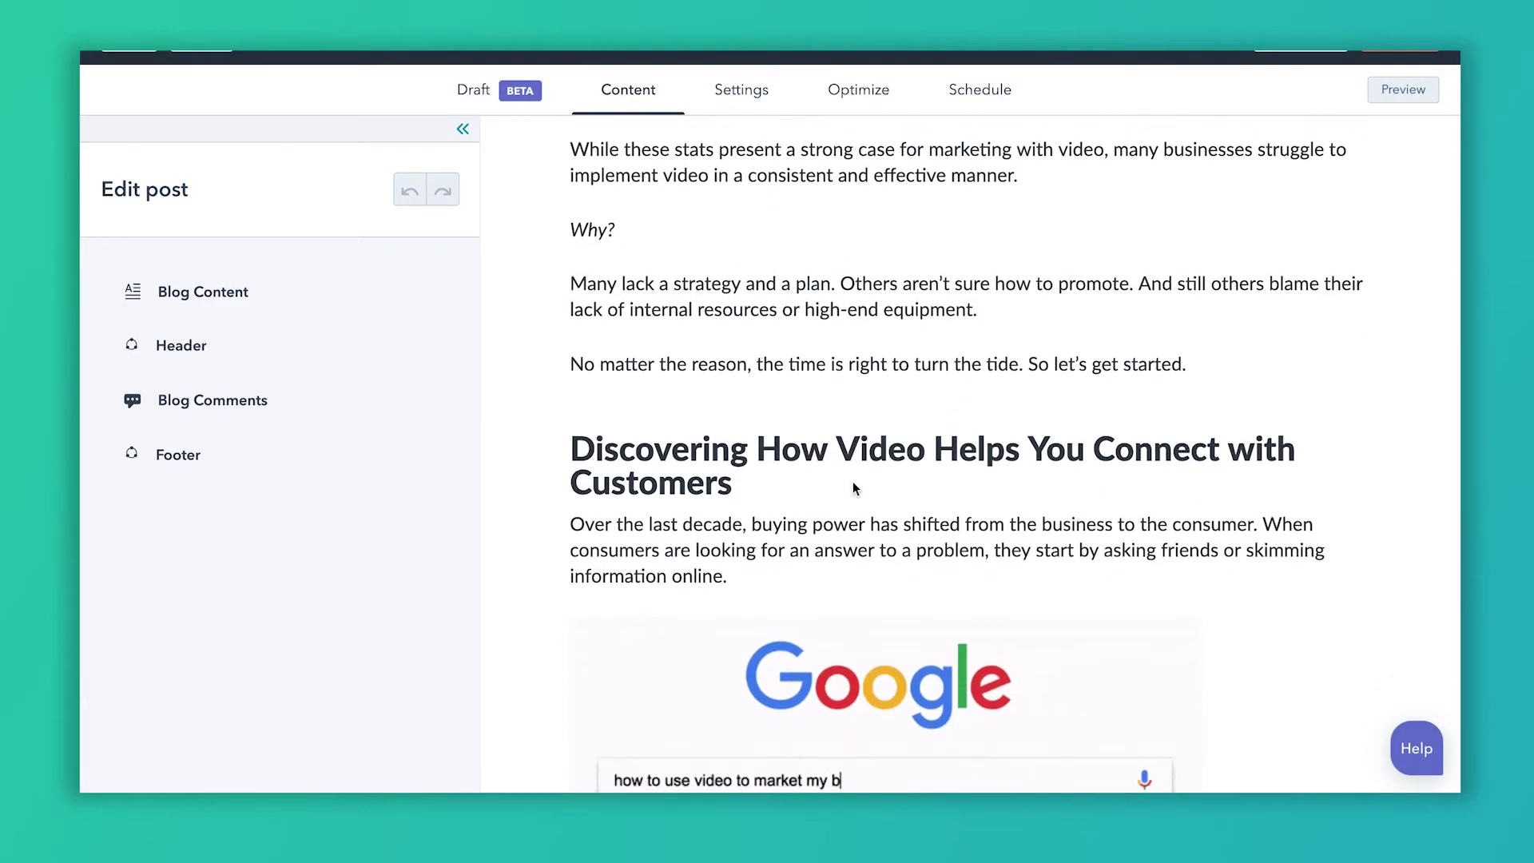
pyautogui.scroll(-8, 851, 481)
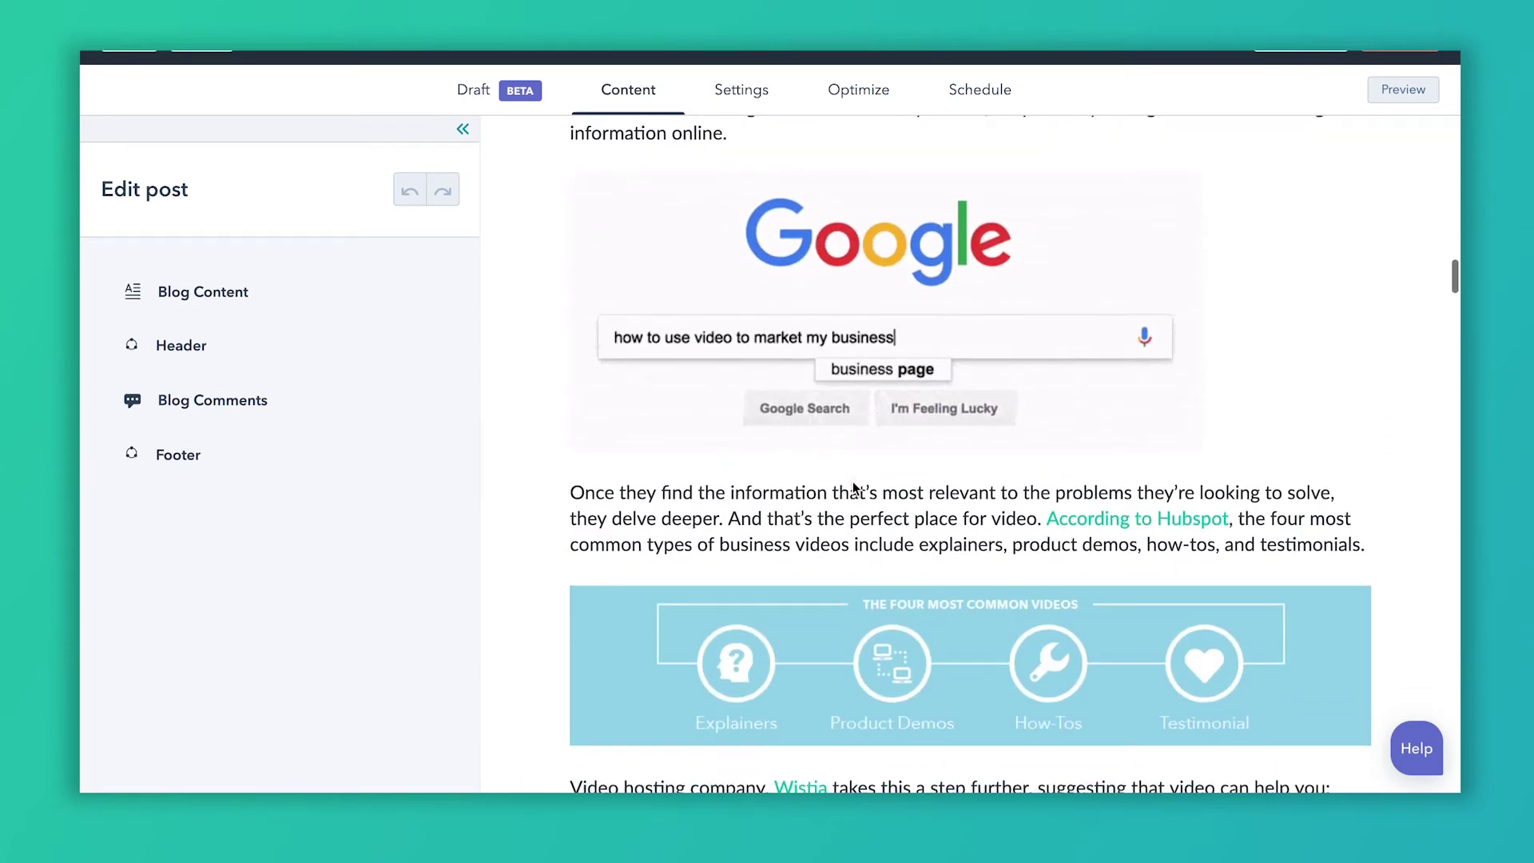
pyautogui.scroll(-6, 851, 480)
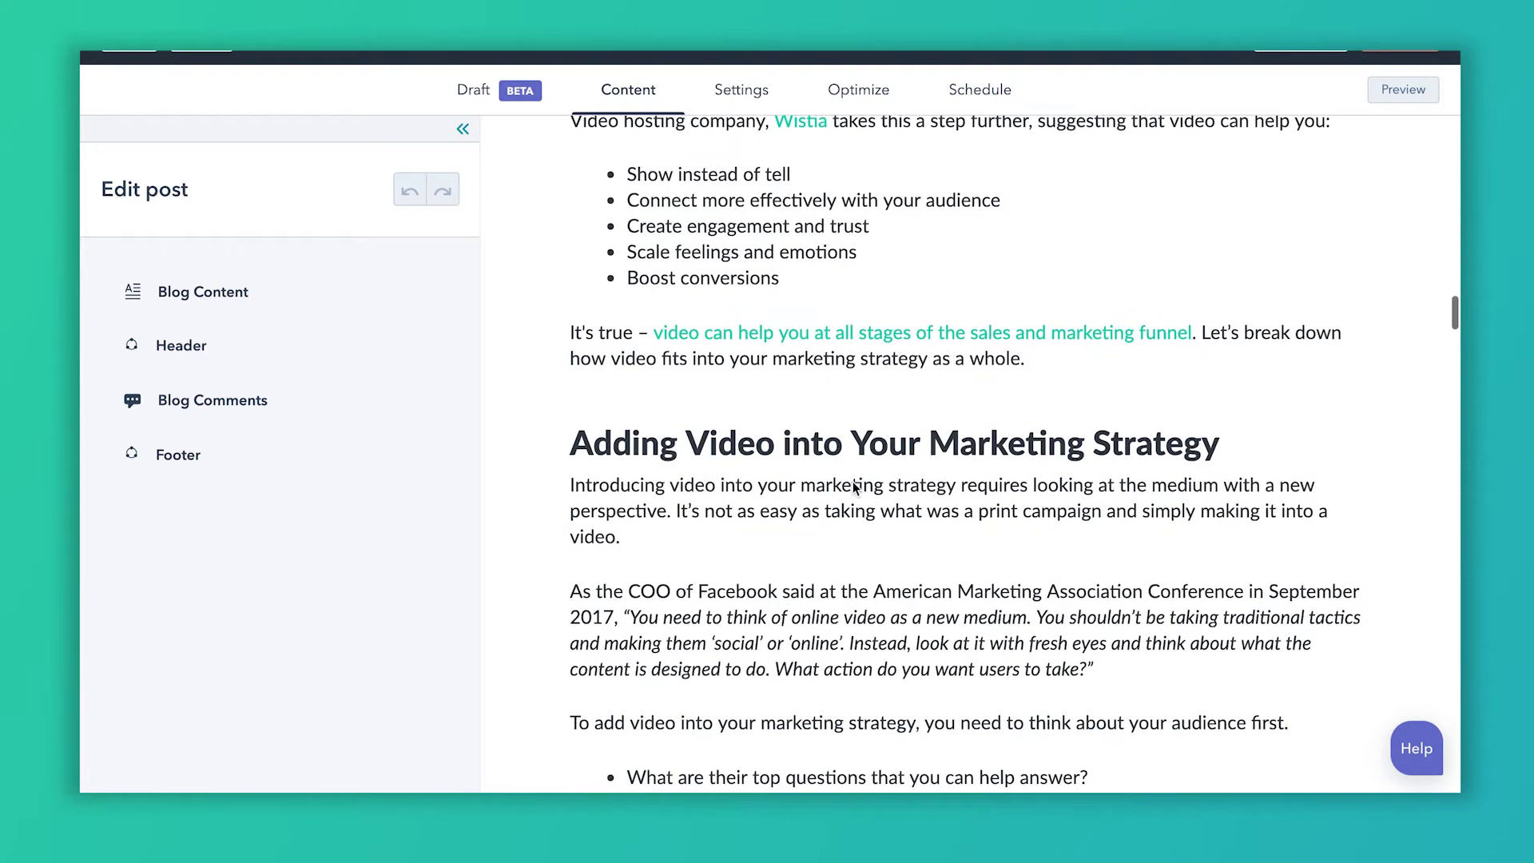
pyautogui.scroll(-1, 853, 488)
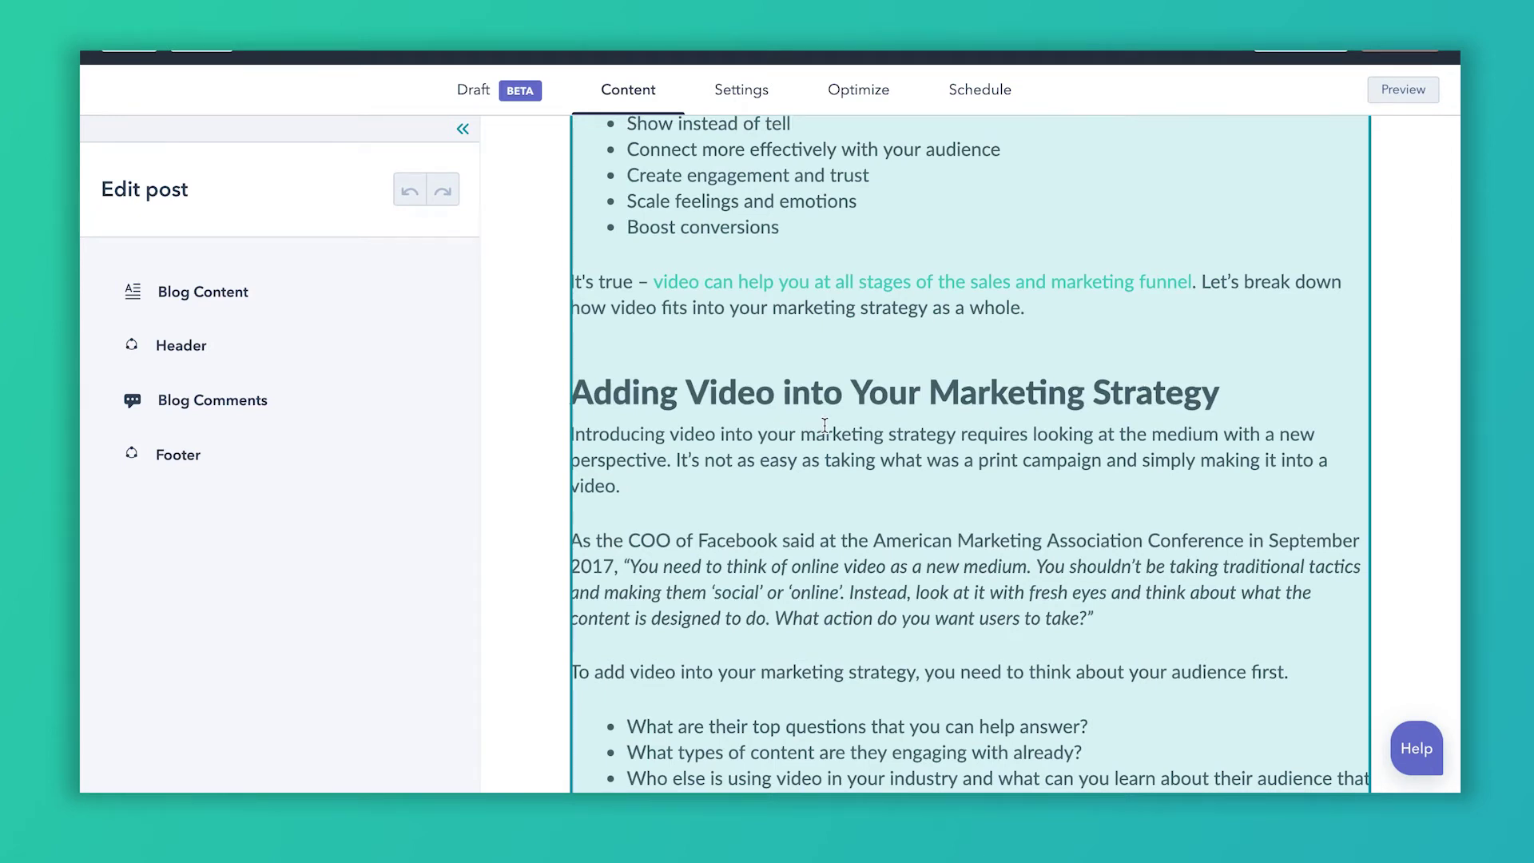
pyautogui.scroll(-15, 825, 424)
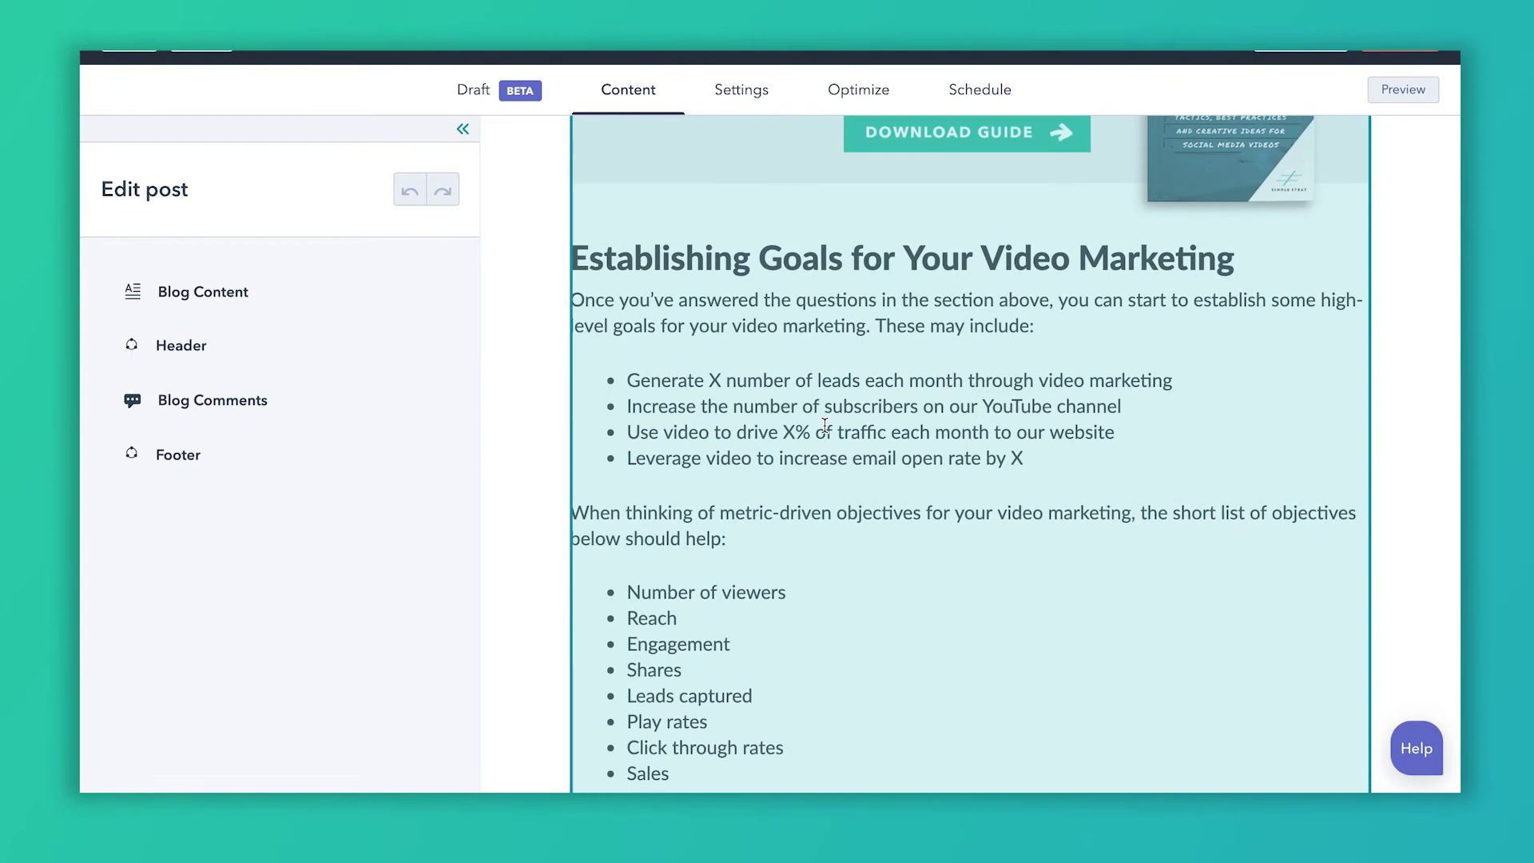
pyautogui.scroll(-15, 824, 424)
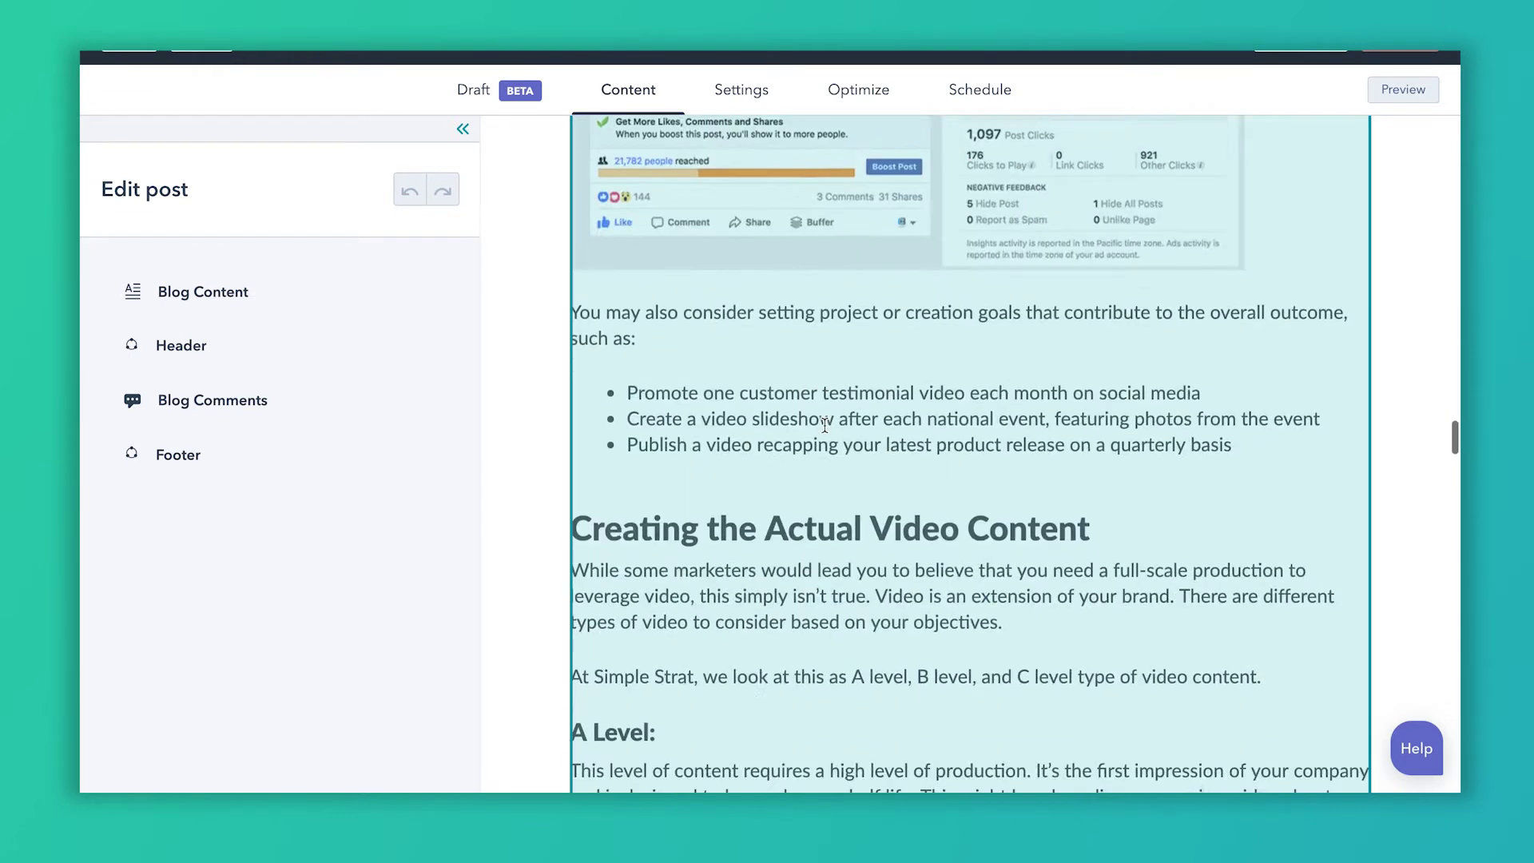
pyautogui.scroll(-1, 824, 424)
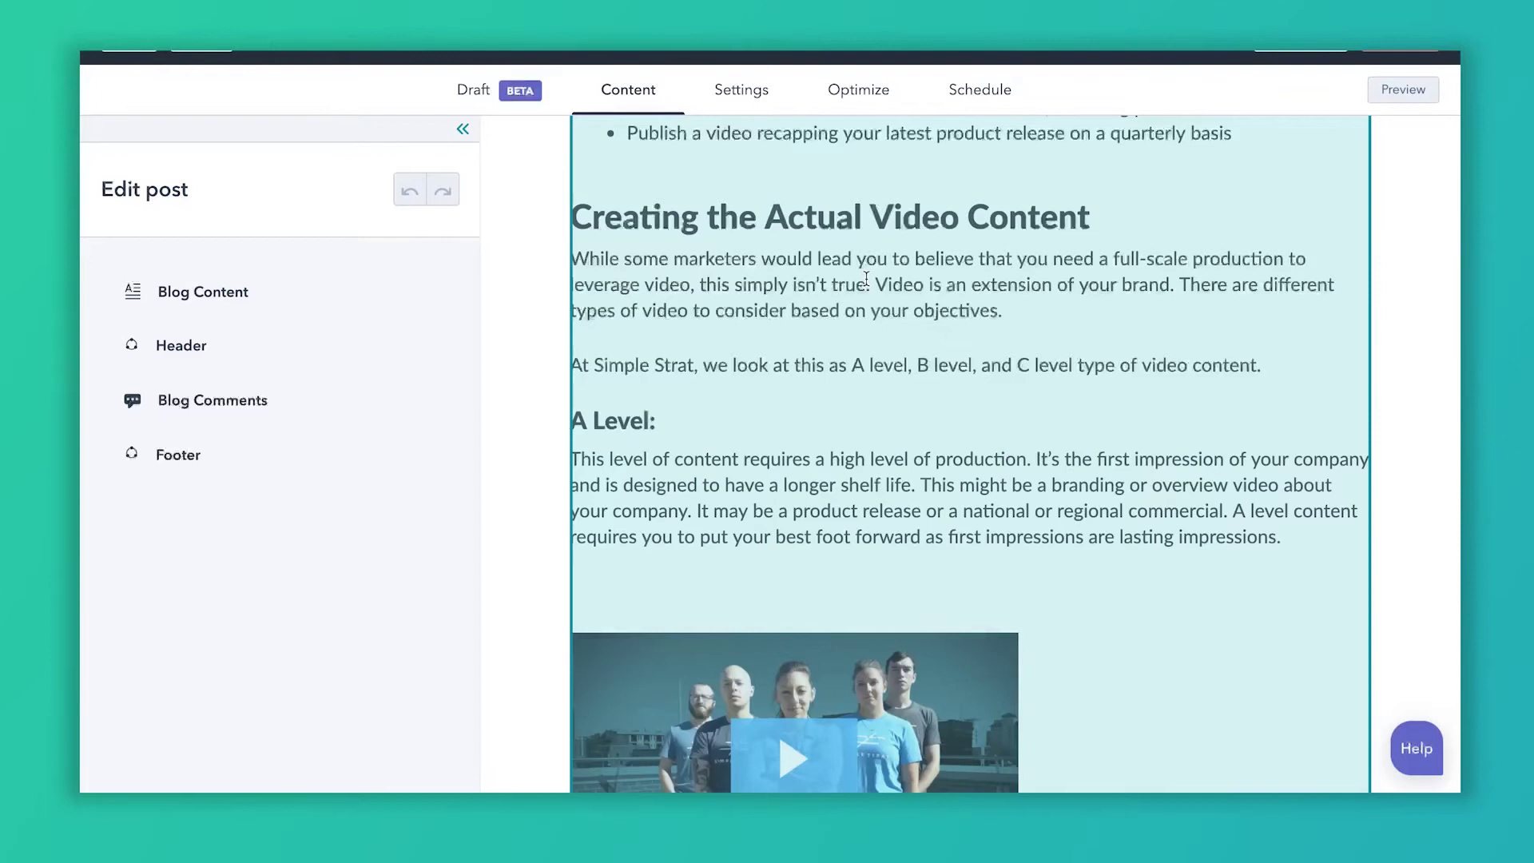
pyautogui.scroll(-13, 866, 278)
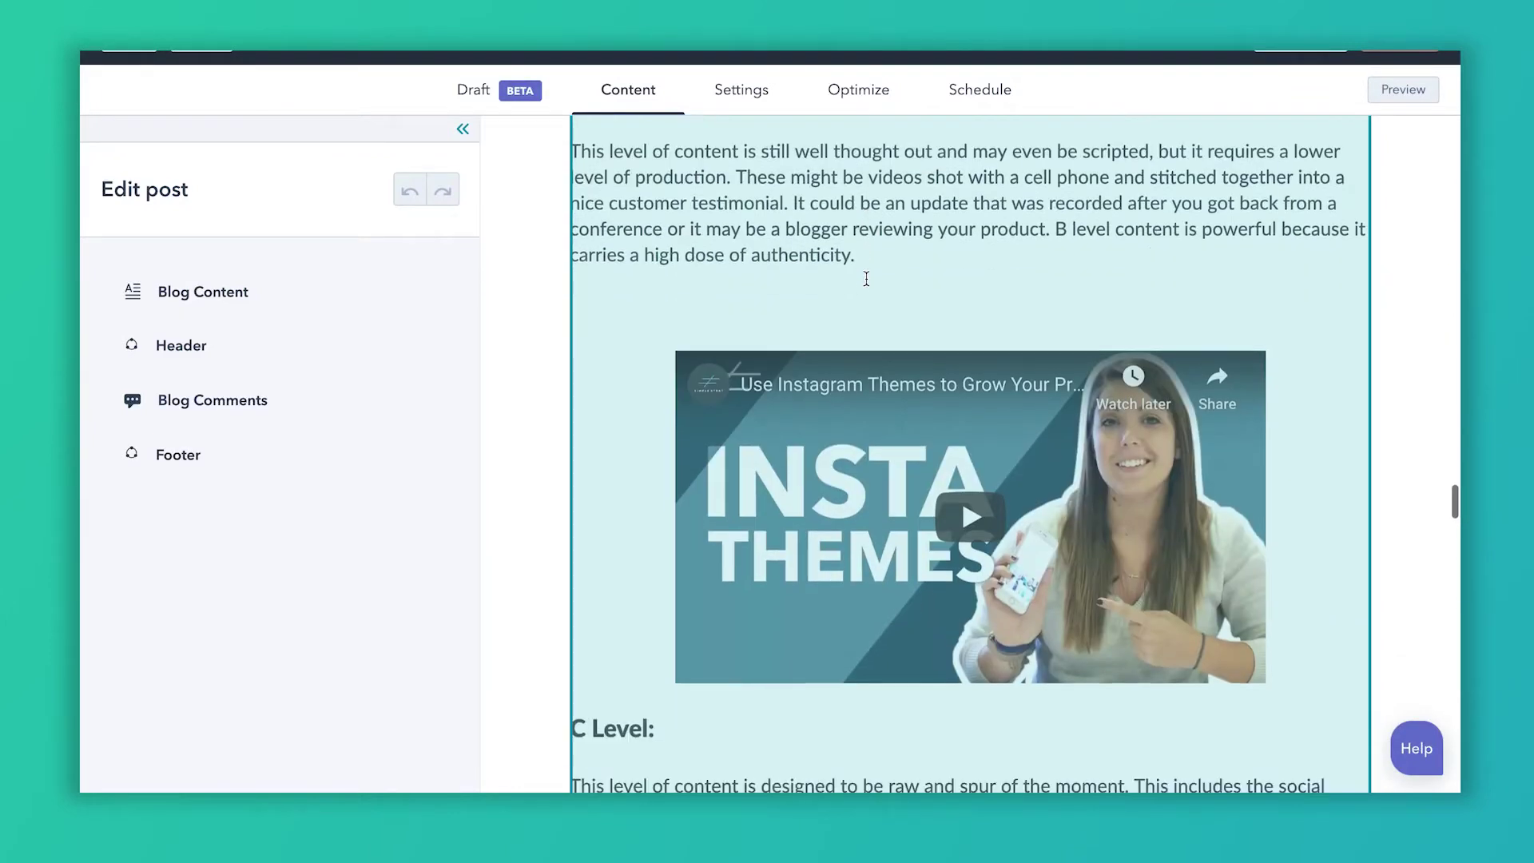
pyautogui.scroll(-12, 866, 278)
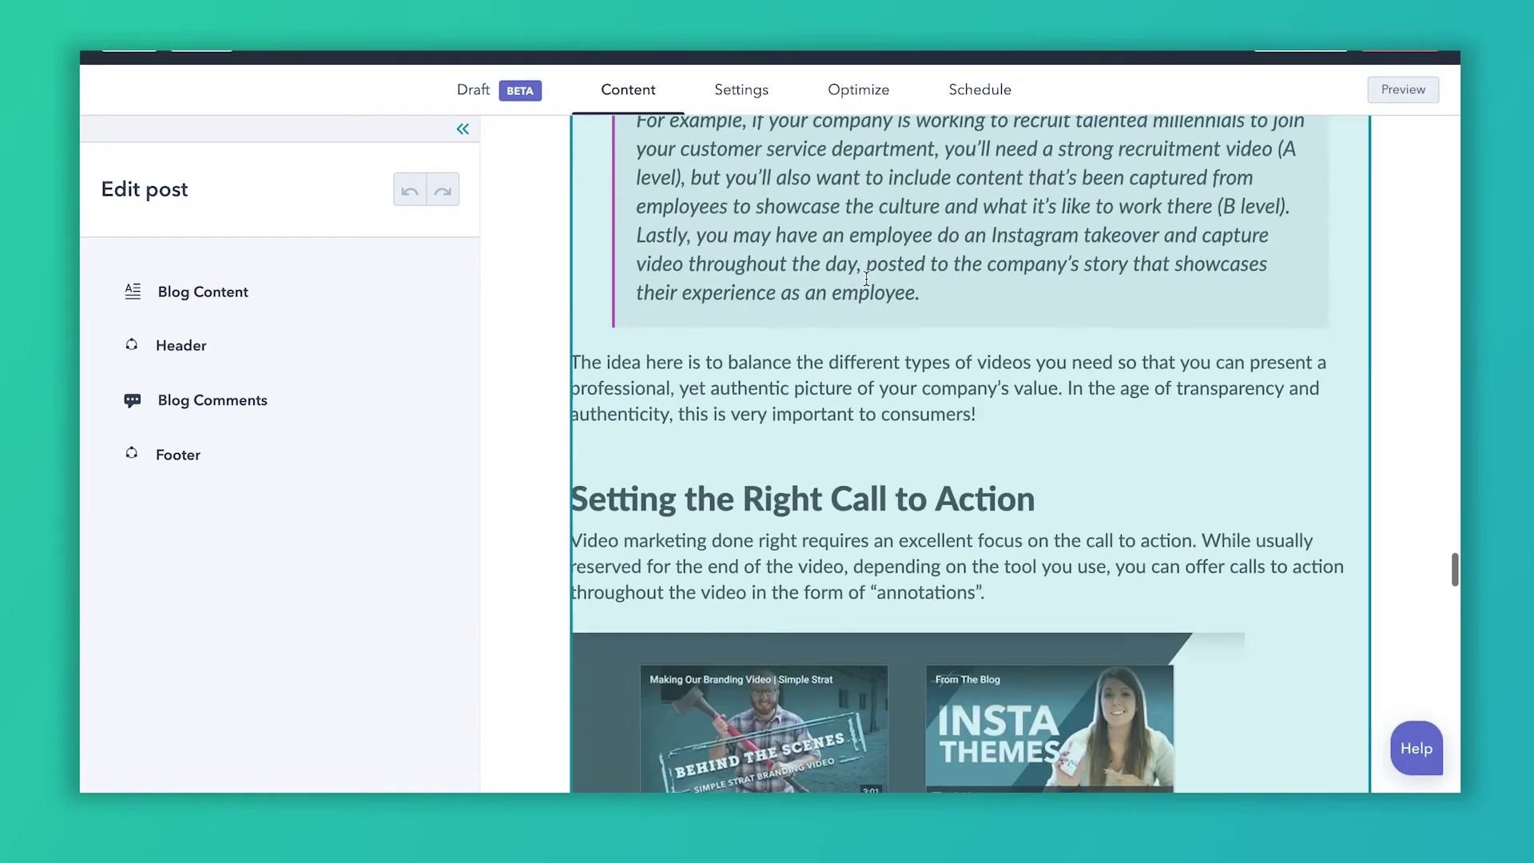
pyautogui.scroll(-4, 866, 278)
pyautogui.scroll(20, 866, 278)
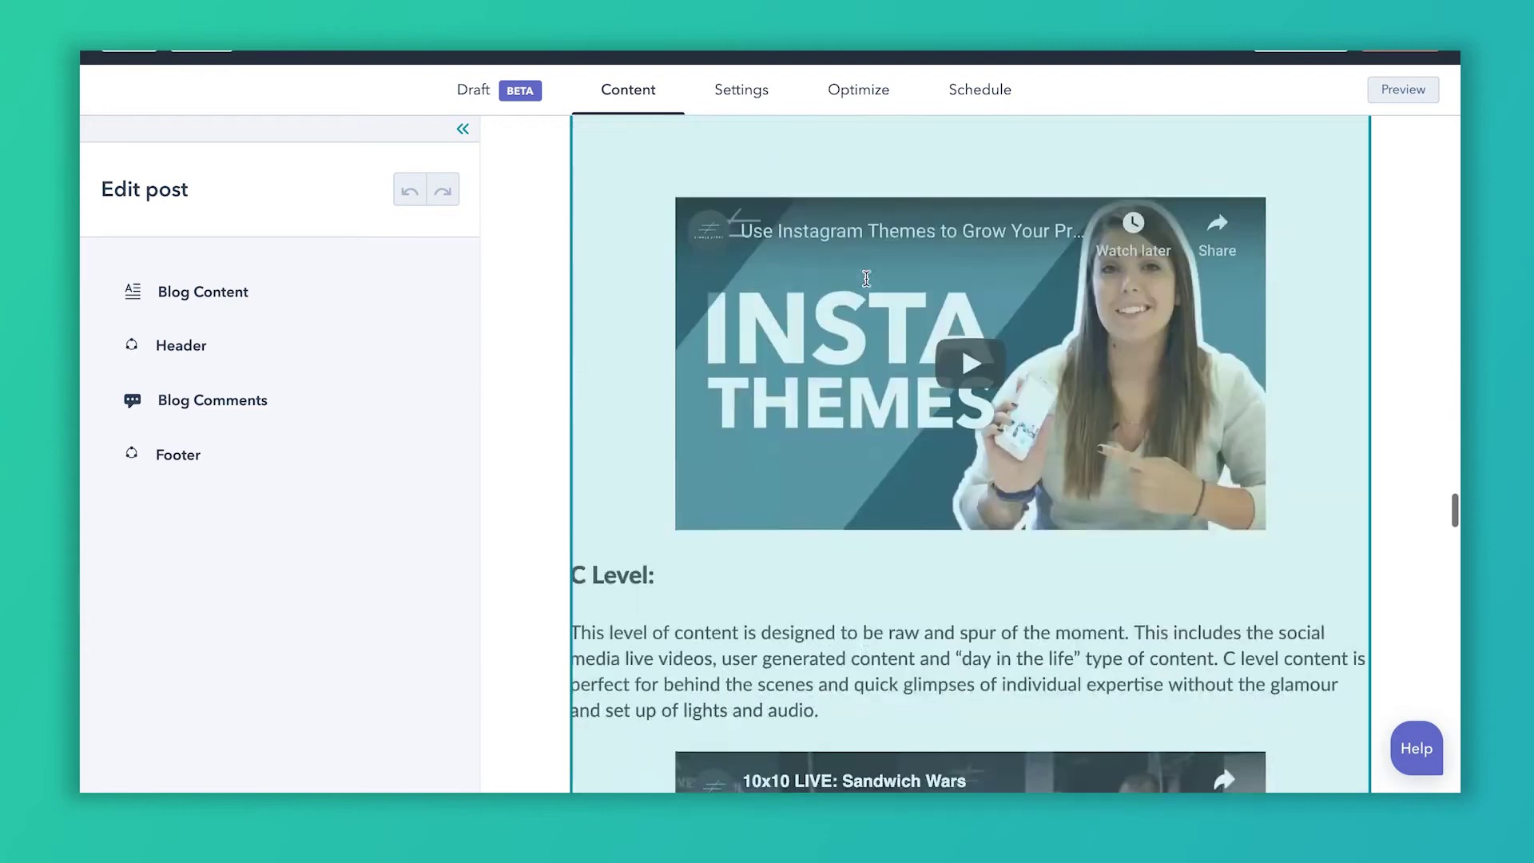
pyautogui.scroll(20, 866, 278)
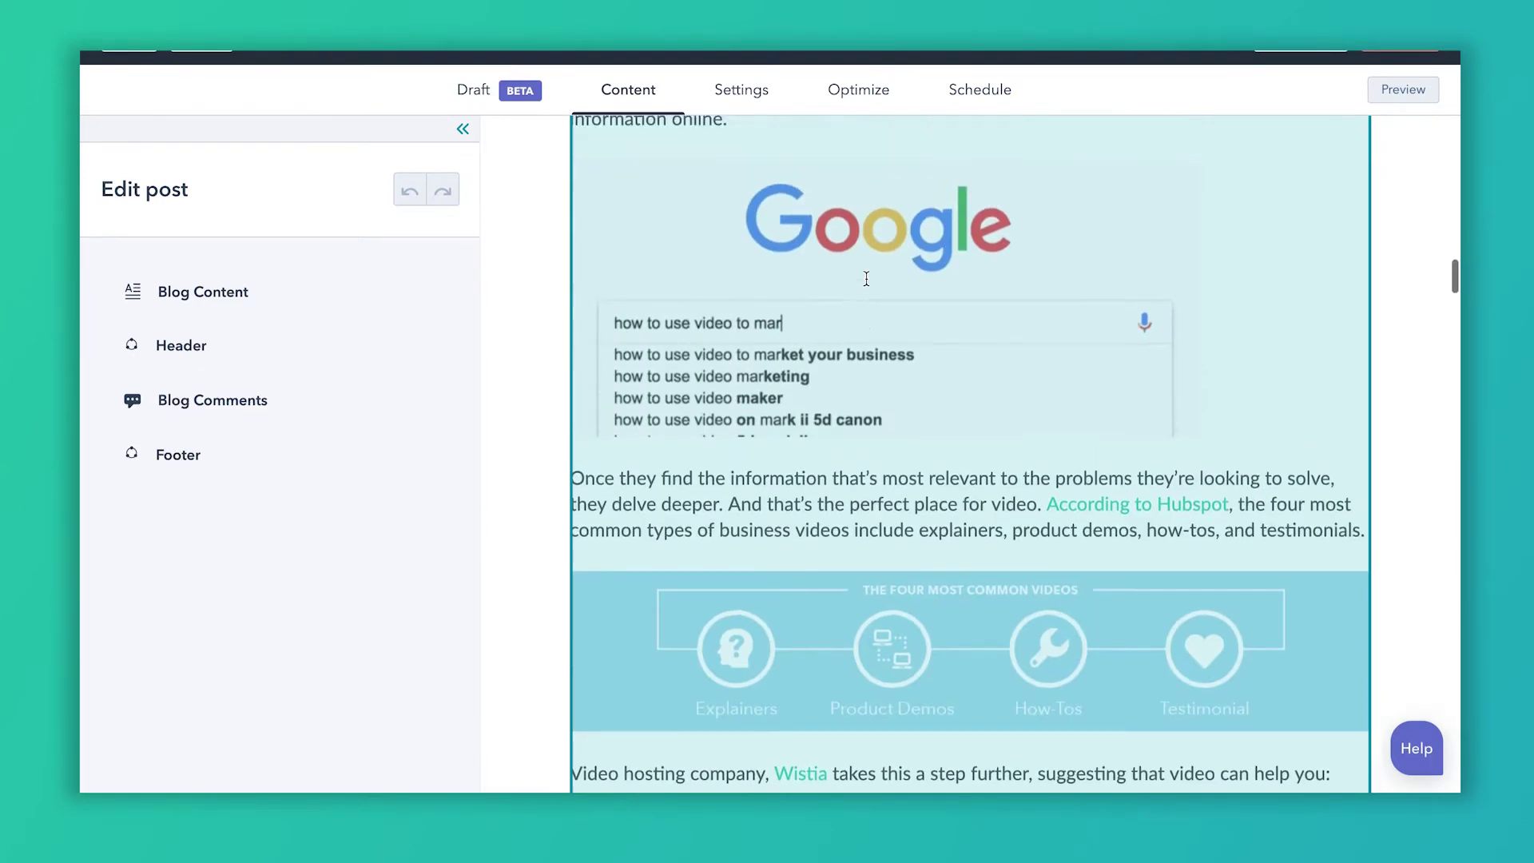
pyautogui.scroll(5, 866, 278)
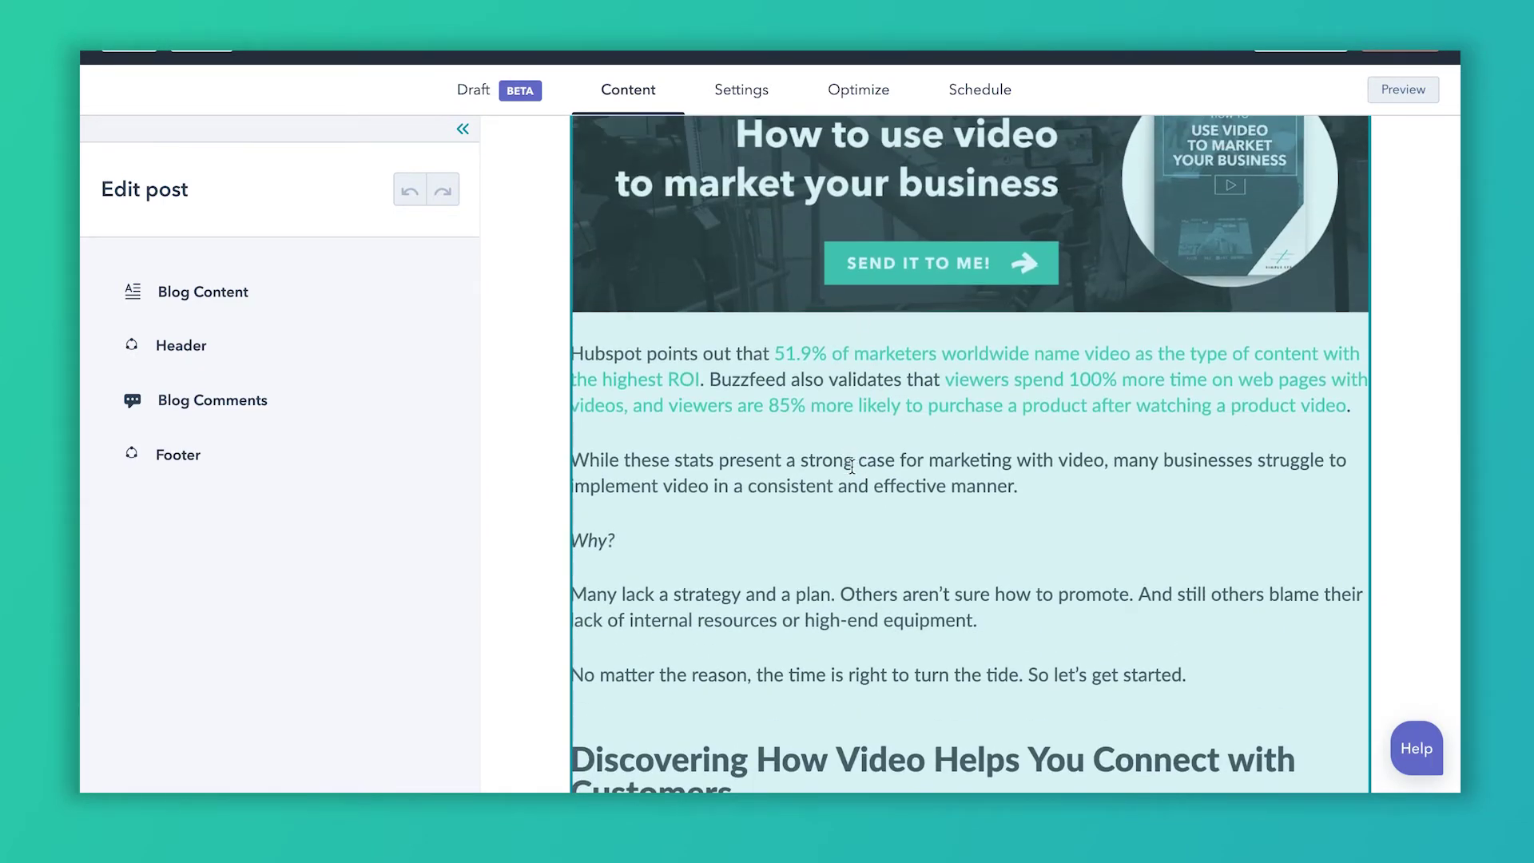
# Activate the blog post's body for editing and examine its introduction, from the embedded video to the linked marketing statistics.
pyautogui.click(801, 352)
pyautogui.scroll(-8, 832, 529)
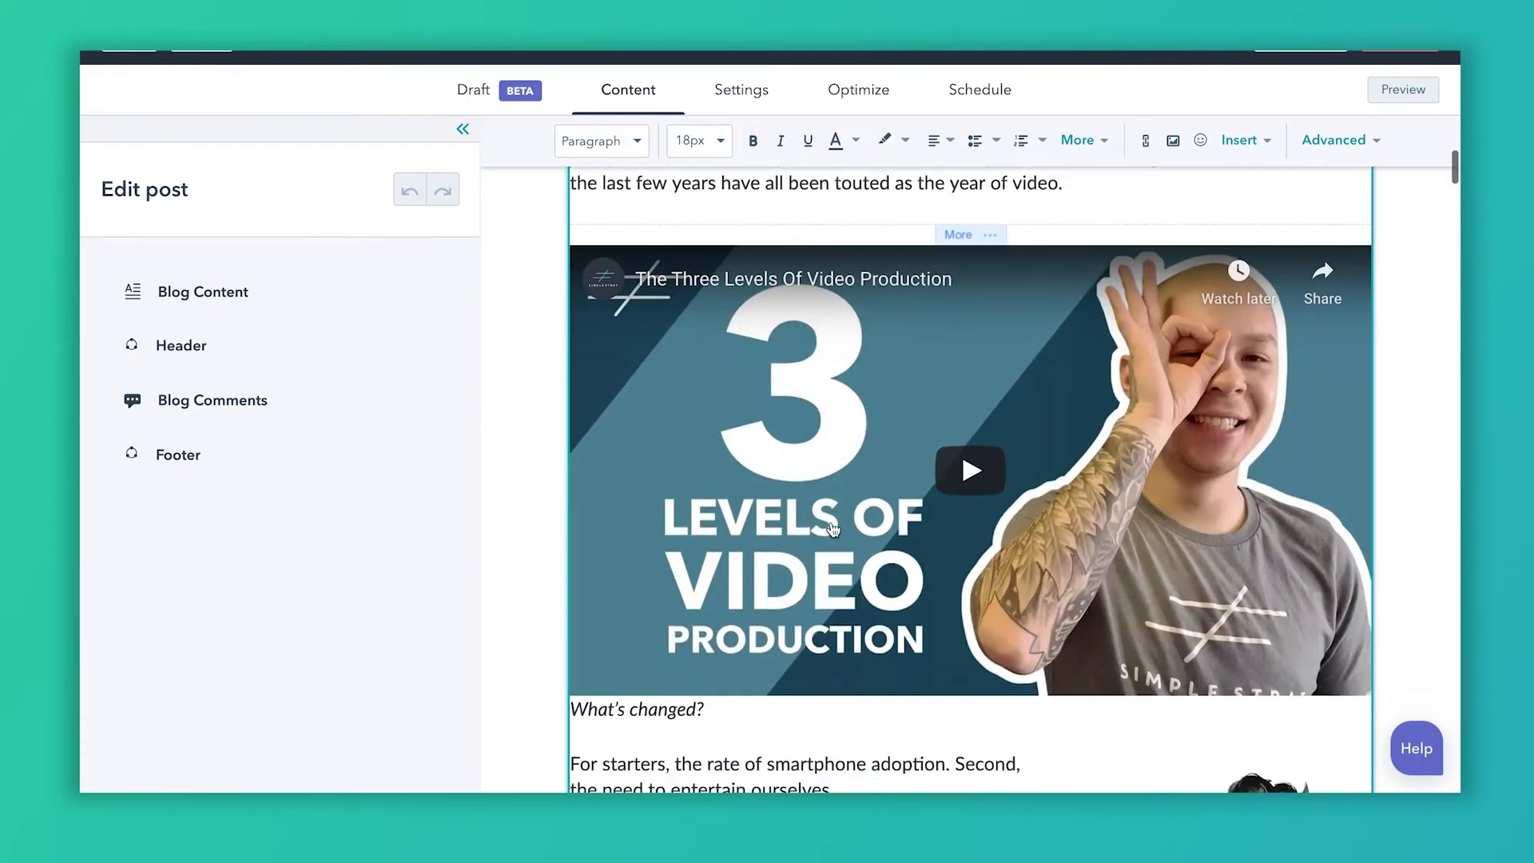
pyautogui.scroll(-4, 831, 529)
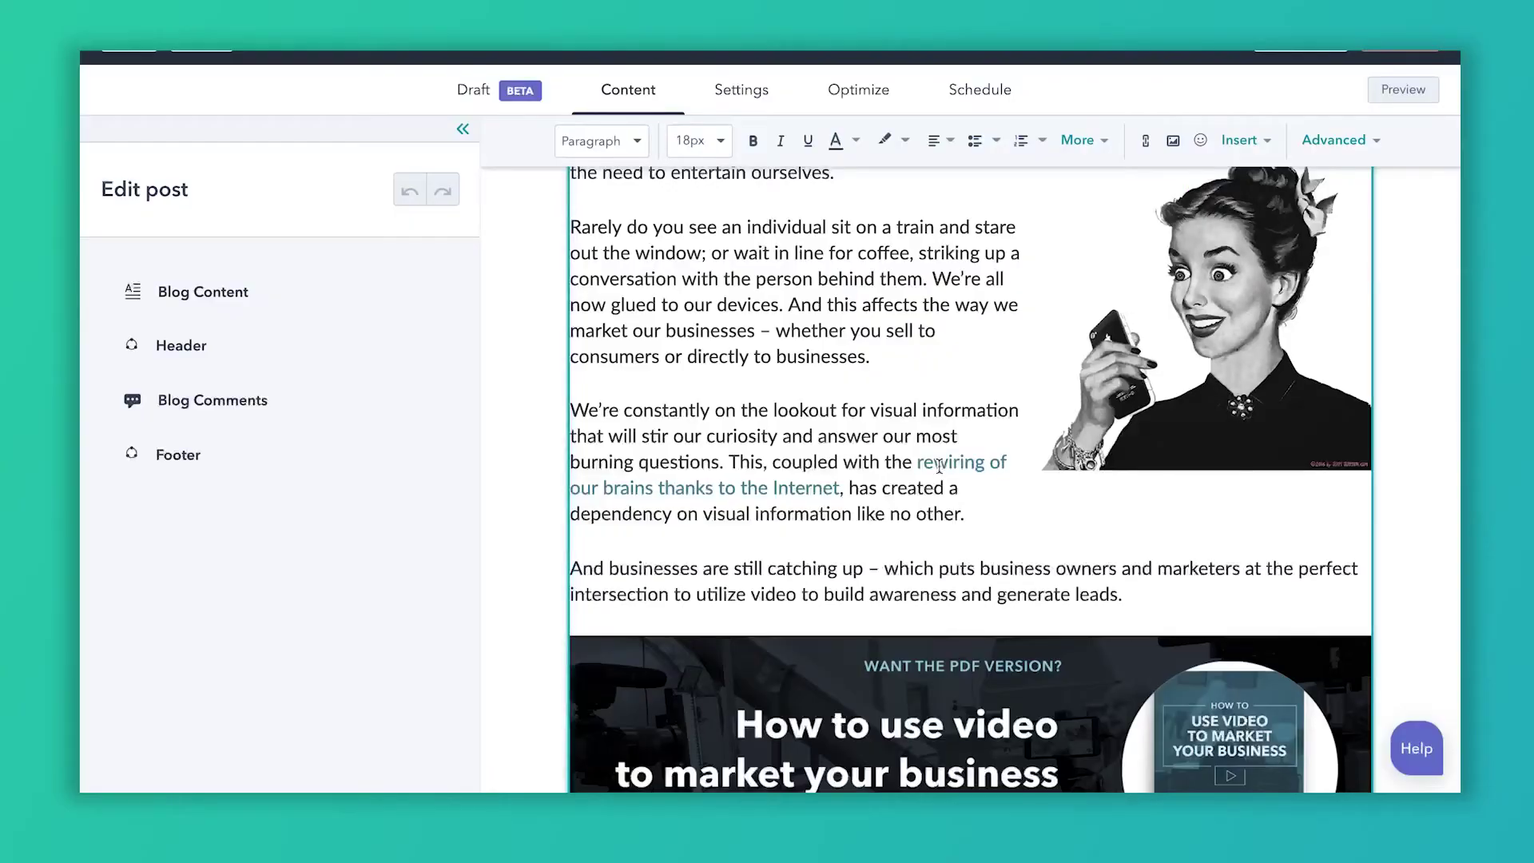
pyautogui.scroll(-10, 939, 465)
pyautogui.scroll(-1, 938, 465)
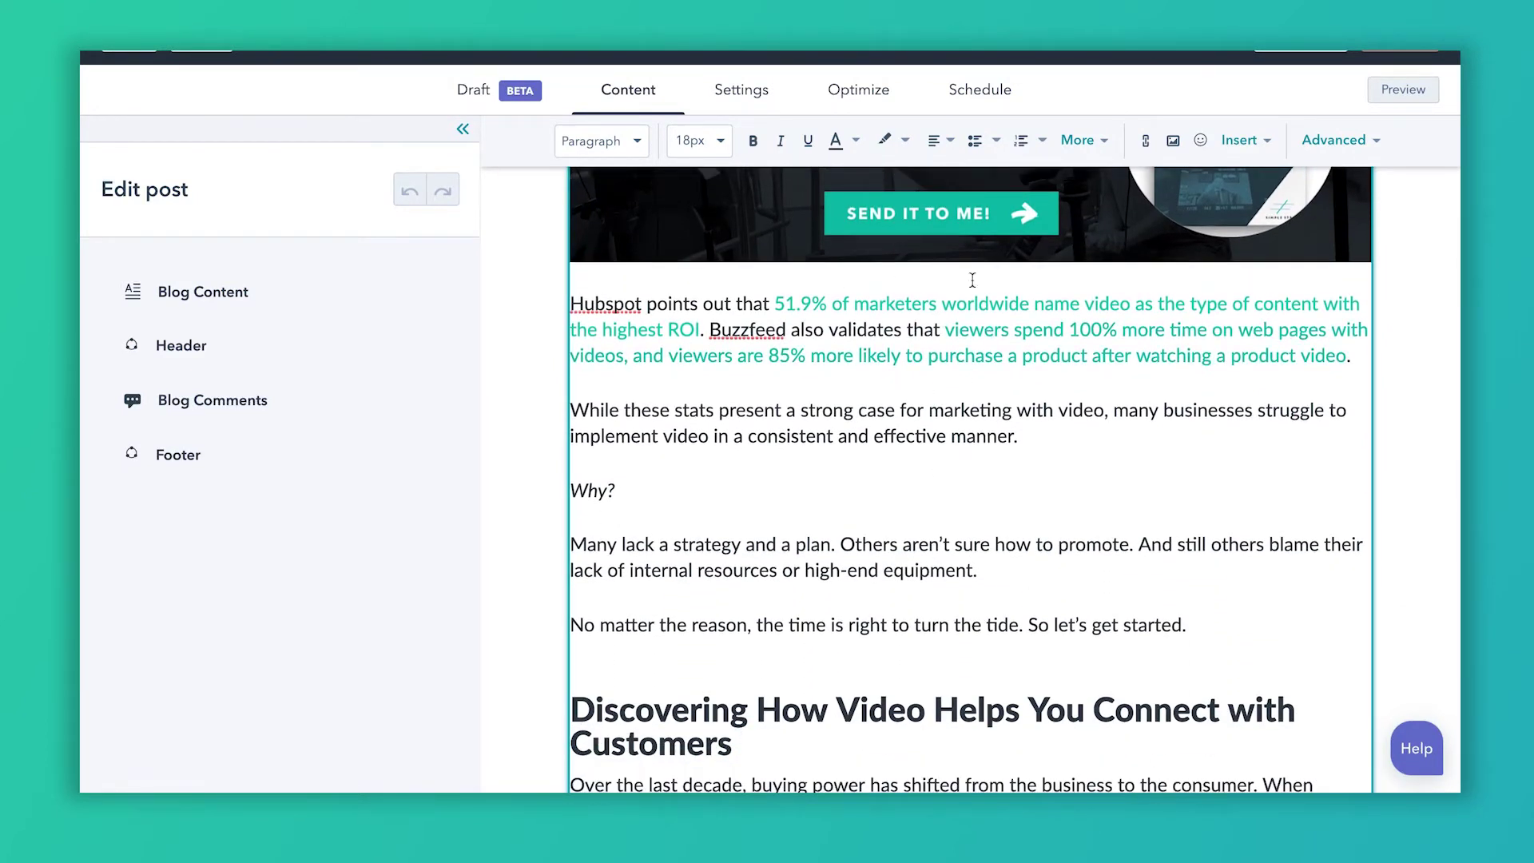
# Review the section on connecting with customers through video, including its HubSpot and Wistia links, common-videos graphic and marketing funnel link.
pyautogui.scroll(-6, 1061, 517)
pyautogui.scroll(-8, 1061, 517)
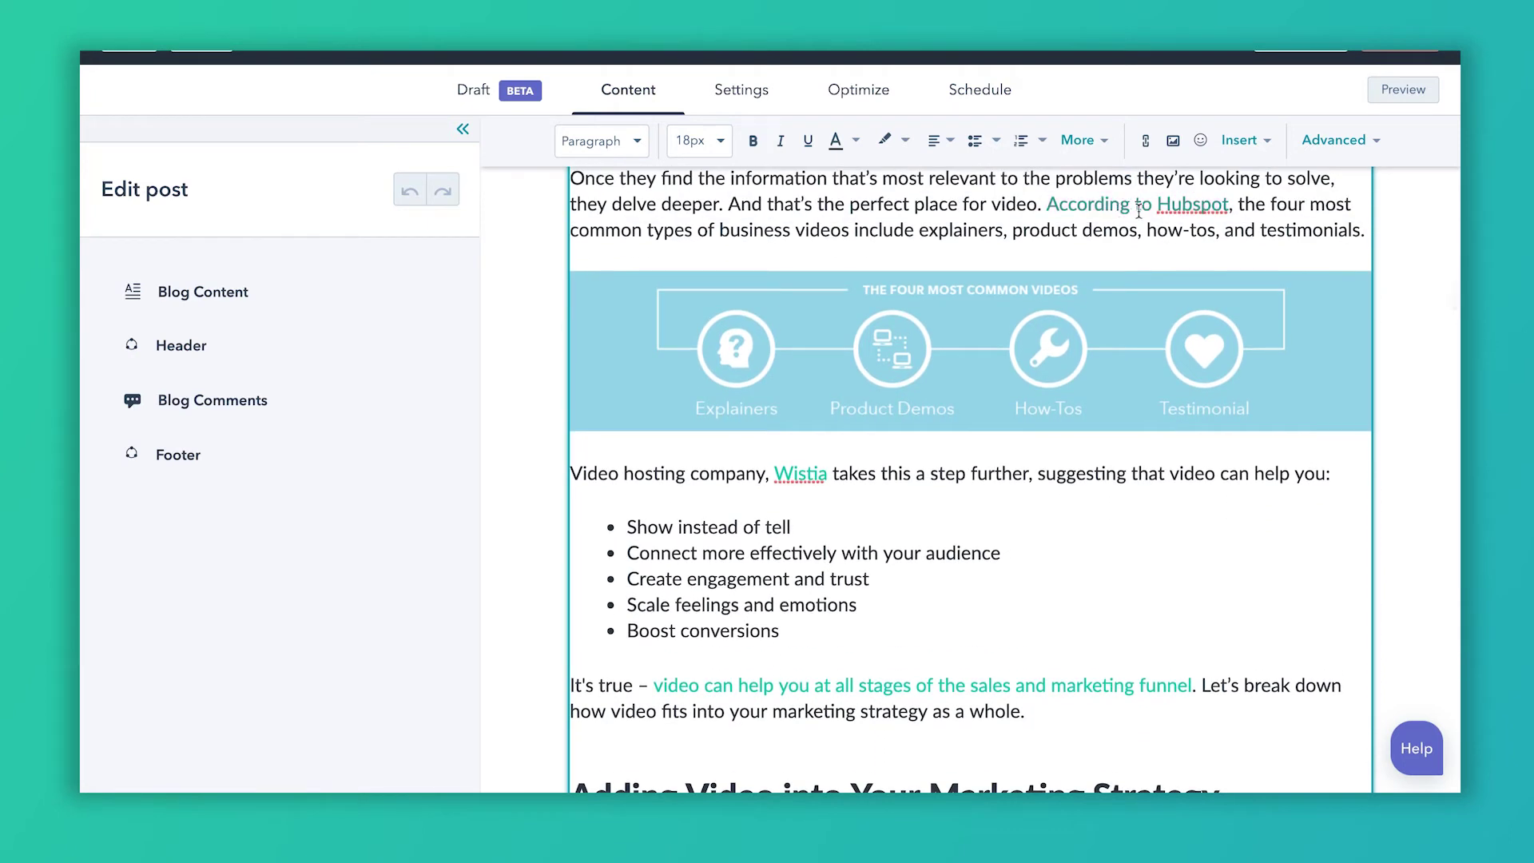
pyautogui.scroll(-2, 1005, 556)
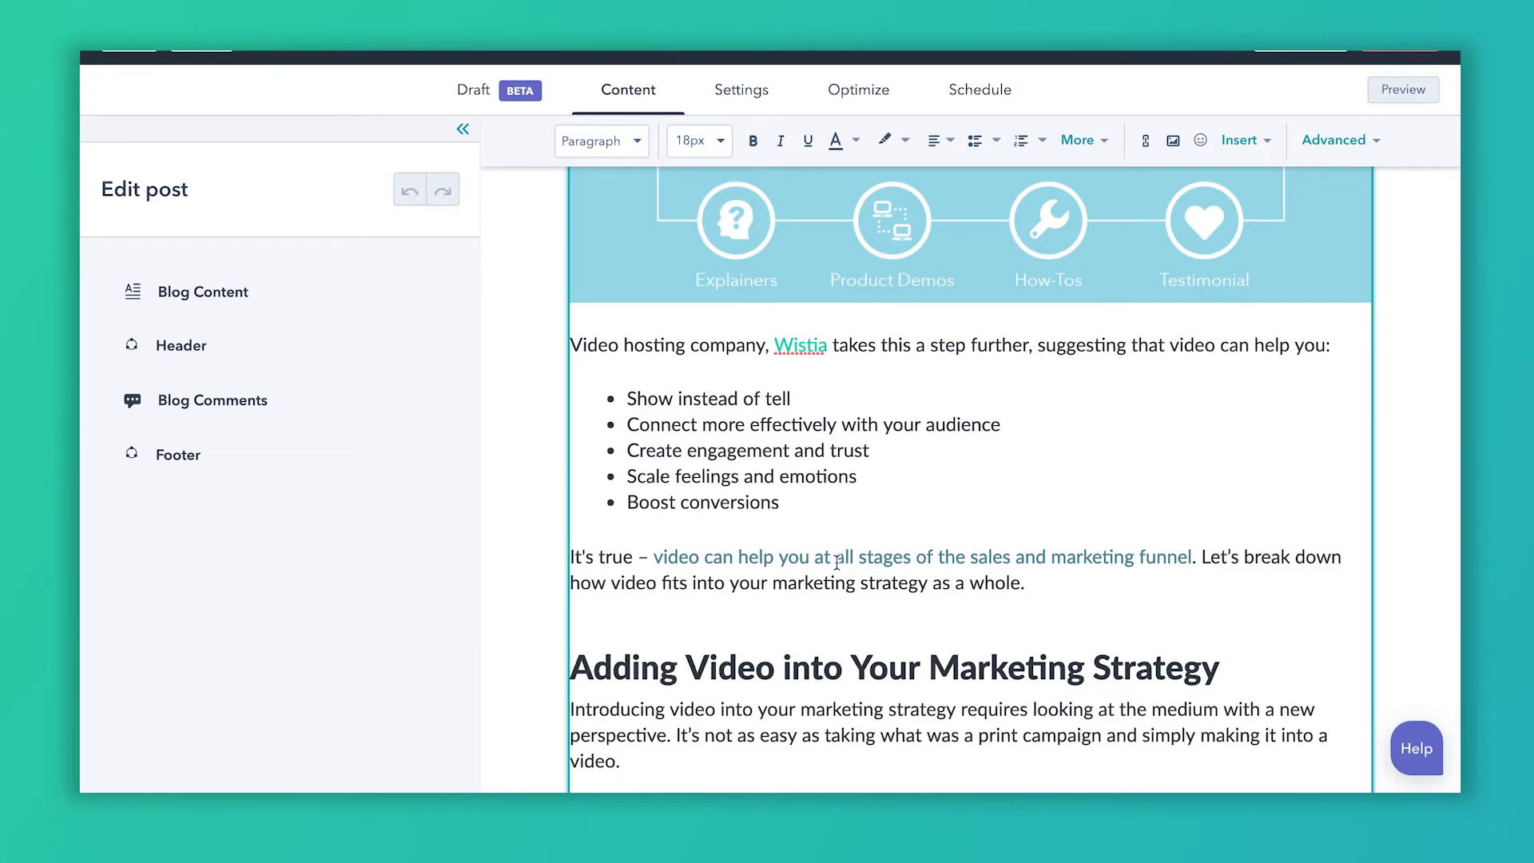
pyautogui.scroll(1, 836, 562)
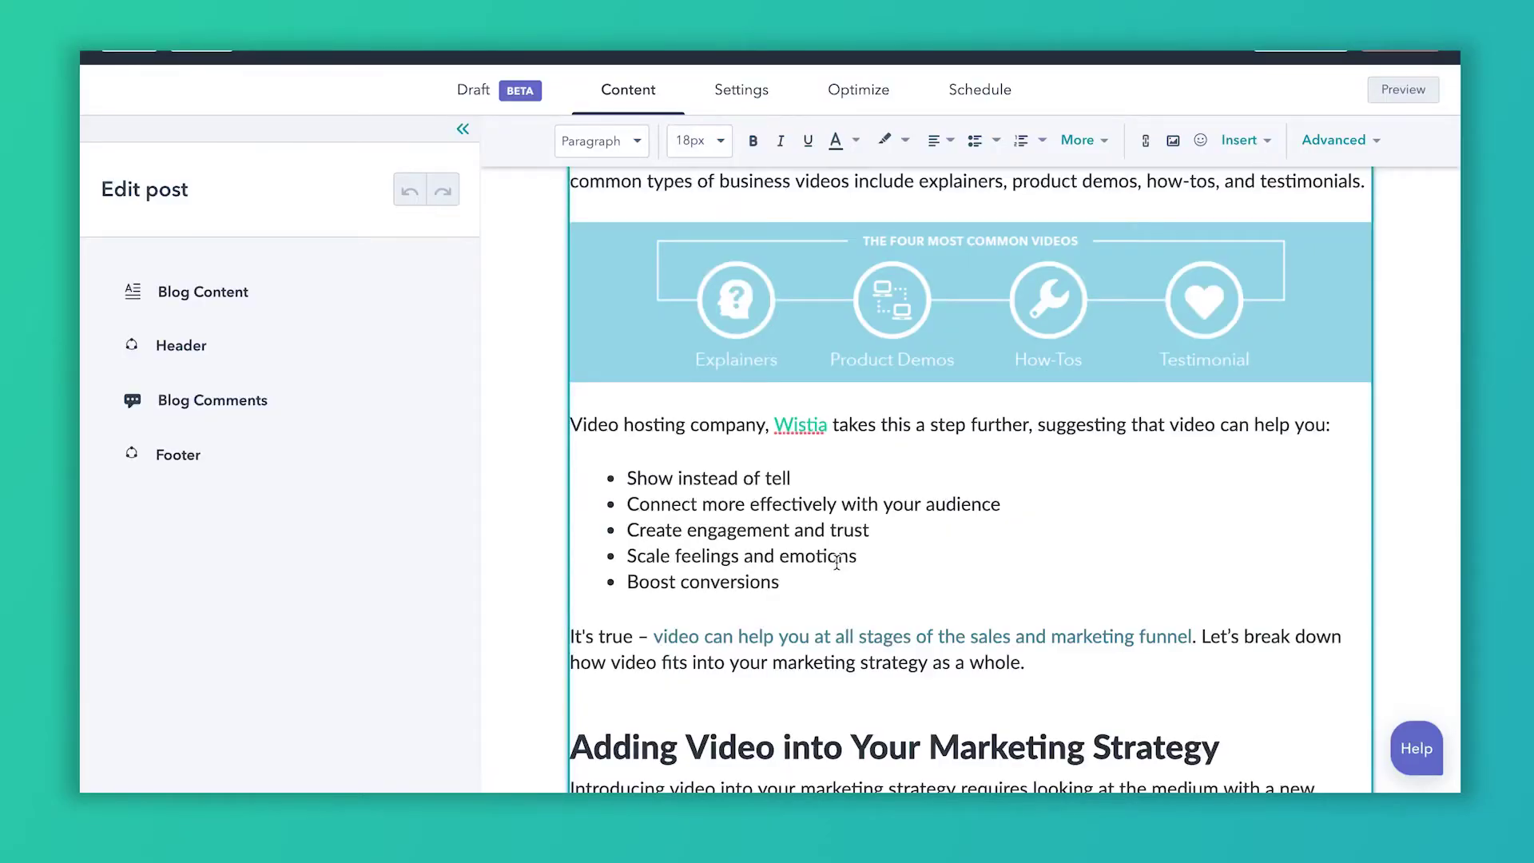
pyautogui.scroll(1, 837, 563)
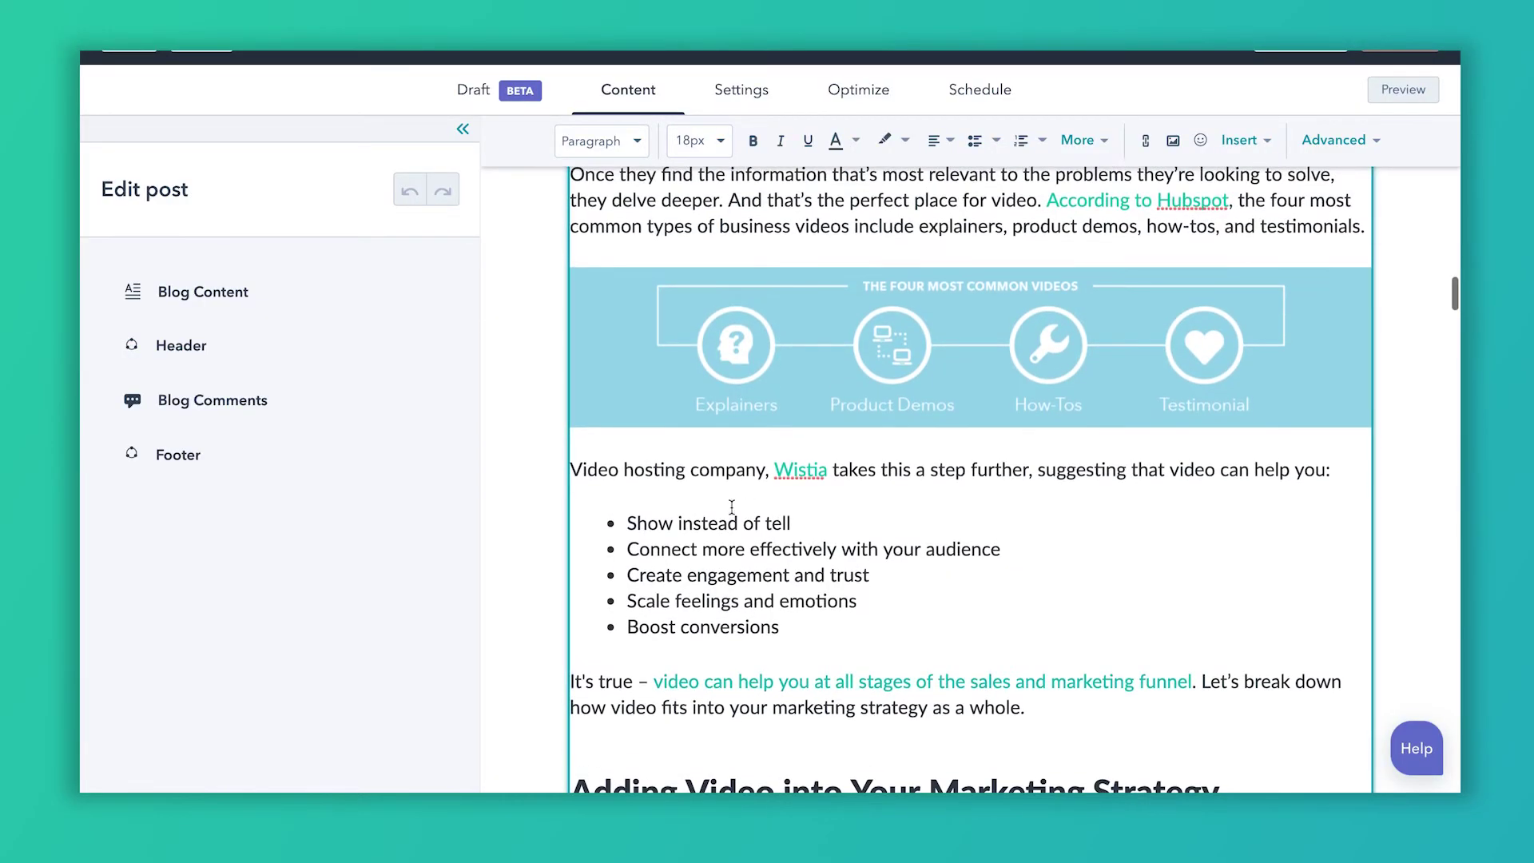
# Open the options of the "The Four Most Common Videos" graphic and inspect its alt text.
pyautogui.click(891, 361)
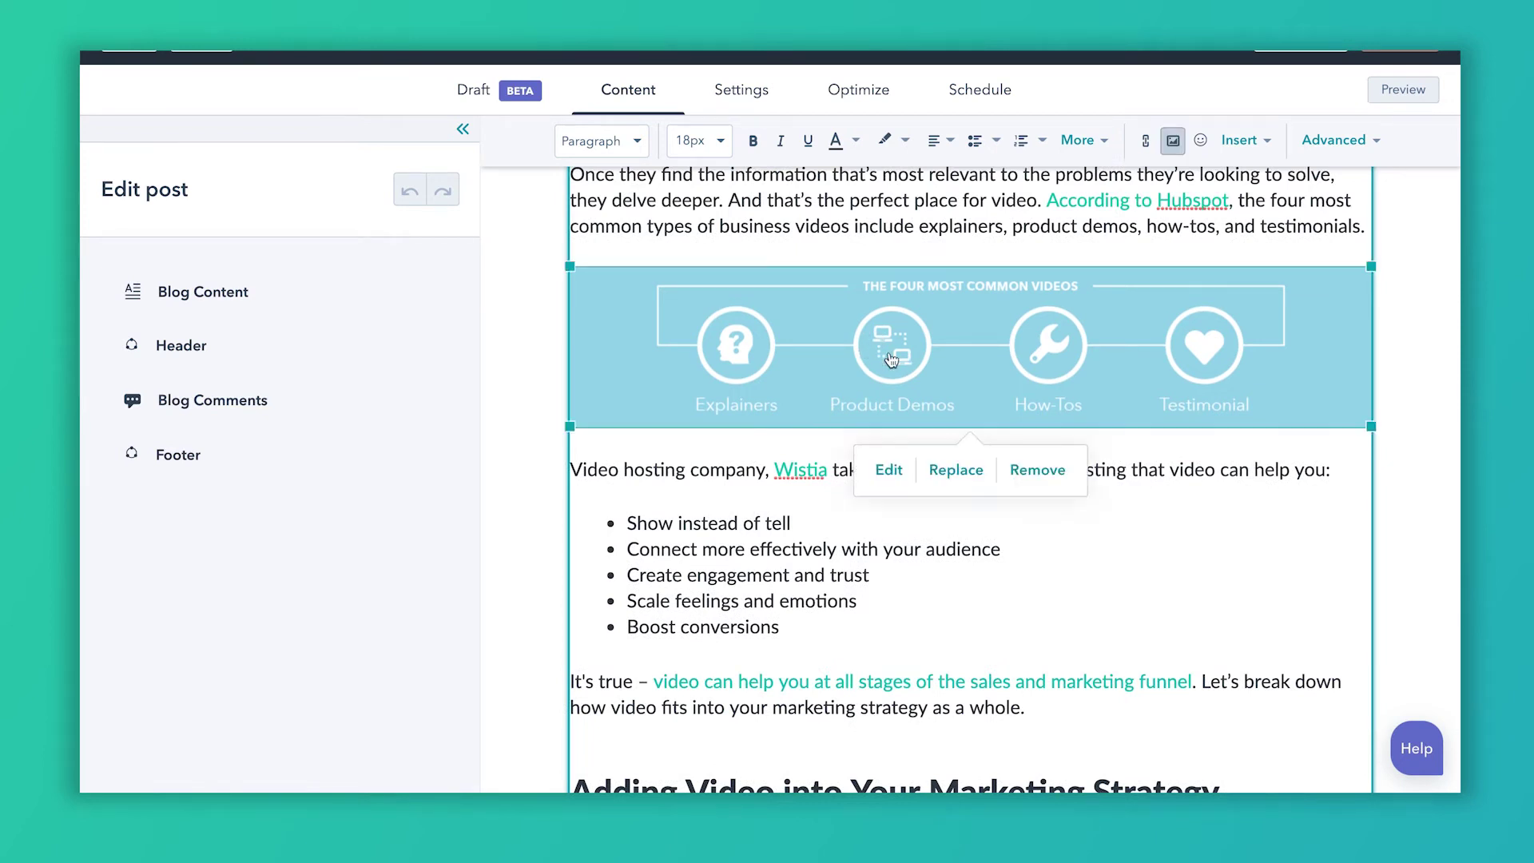
pyautogui.click(889, 470)
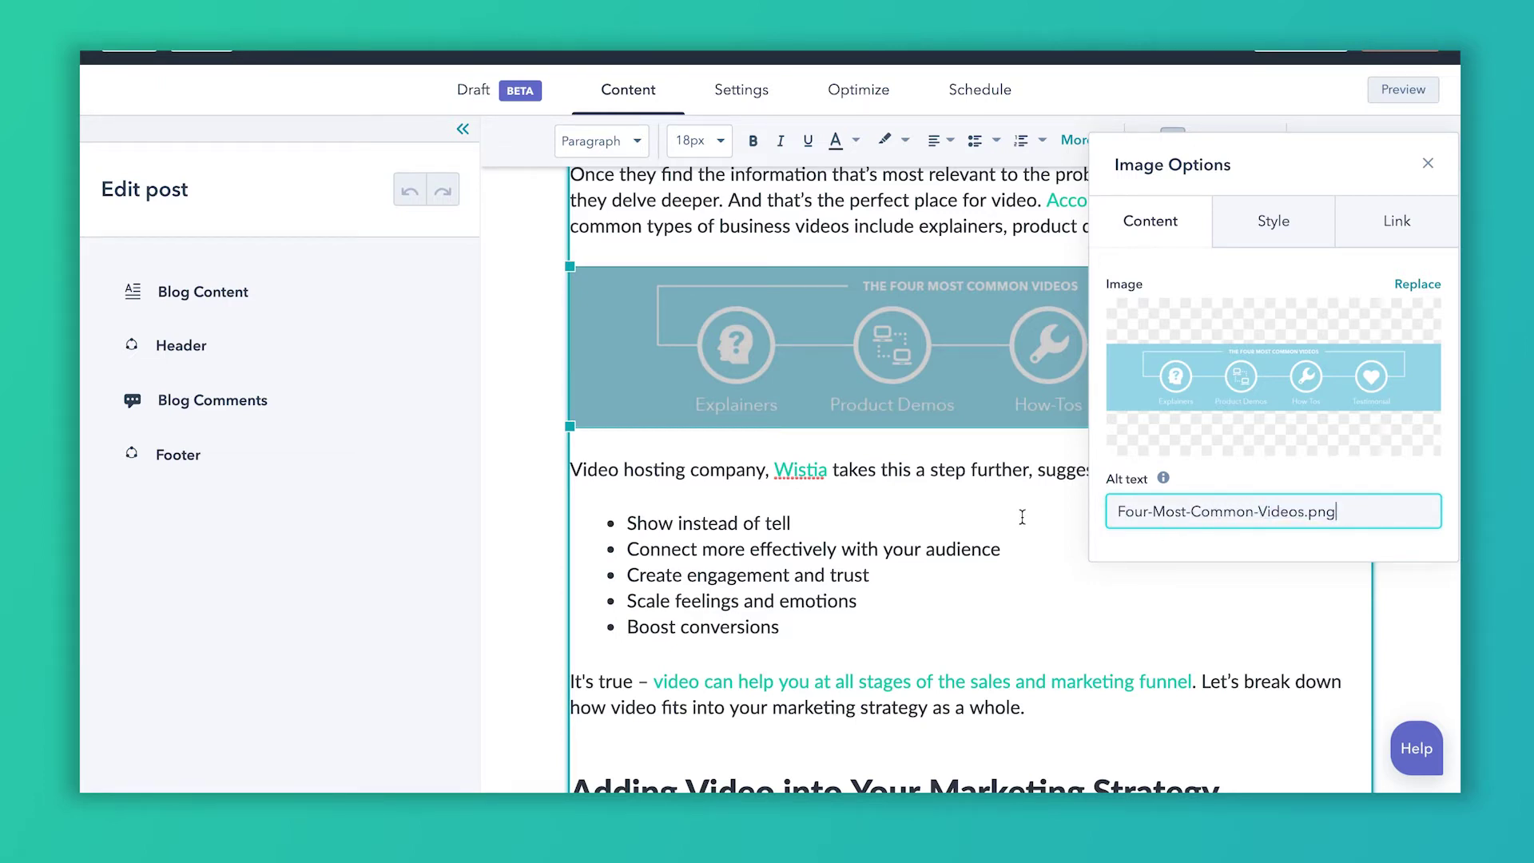
pyautogui.press('Home')
pyautogui.hotkey('ctrl', 'shift', 'Right')
pyautogui.hotkey('shift', 'End')
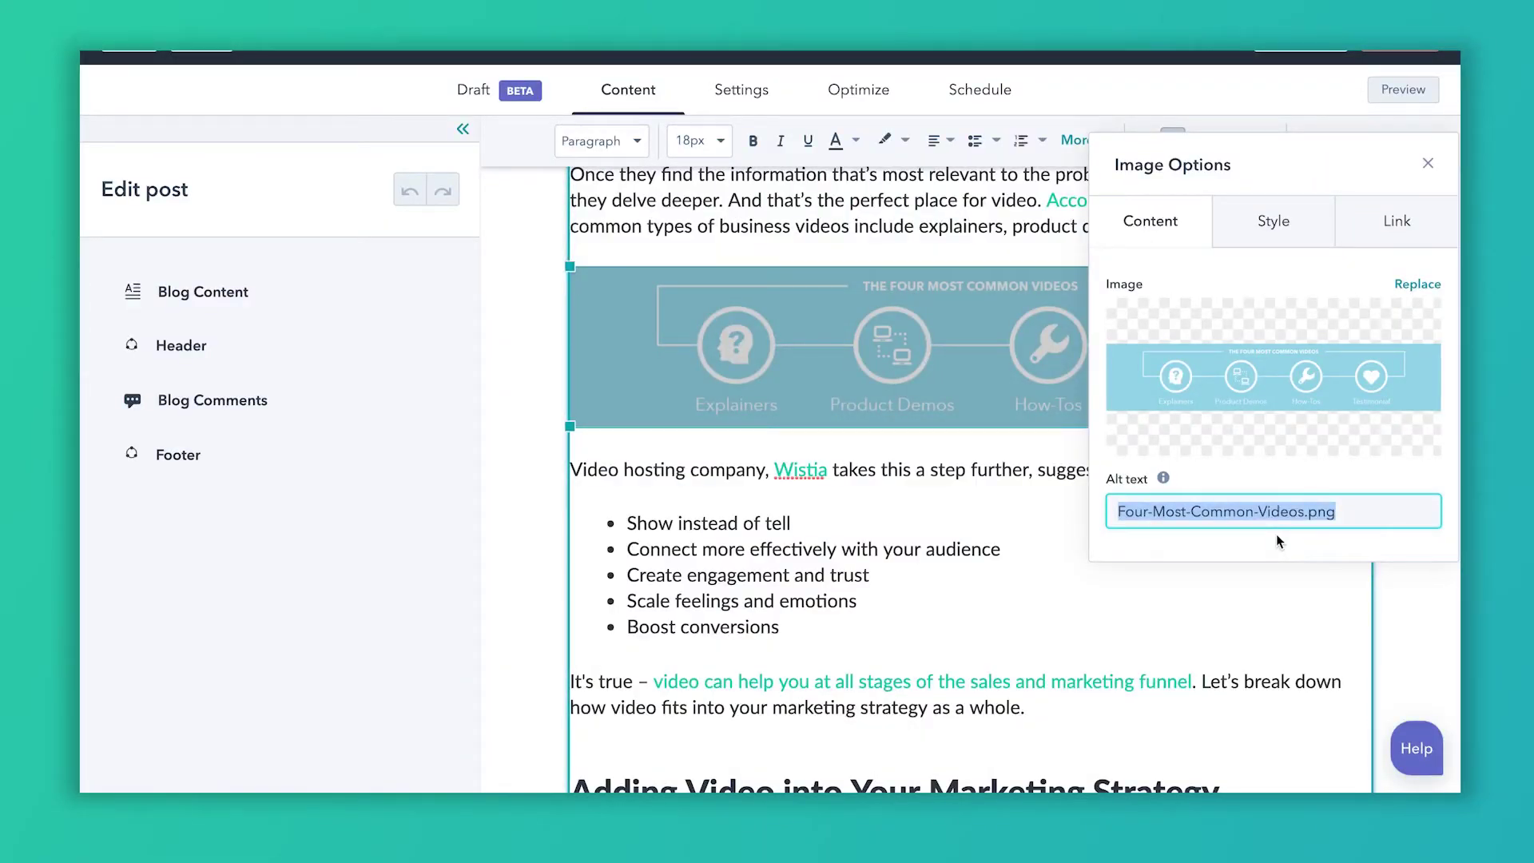
pyautogui.click(1020, 511)
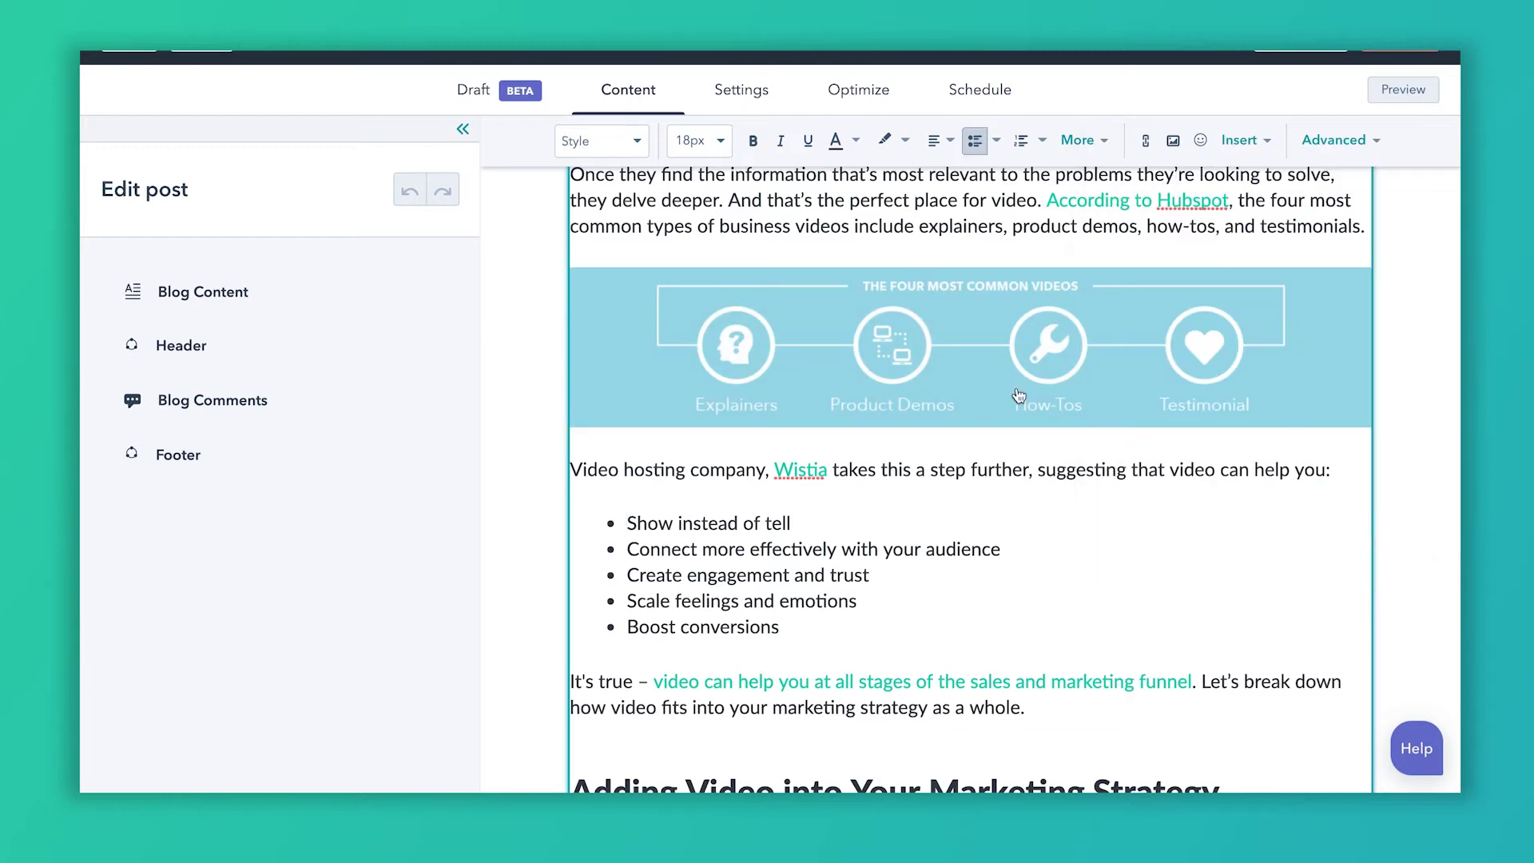
# Set the common-videos graphic's alt text to "The Four Most Common Videos for Marketing" and check its link setting.
pyautogui.click(927, 383)
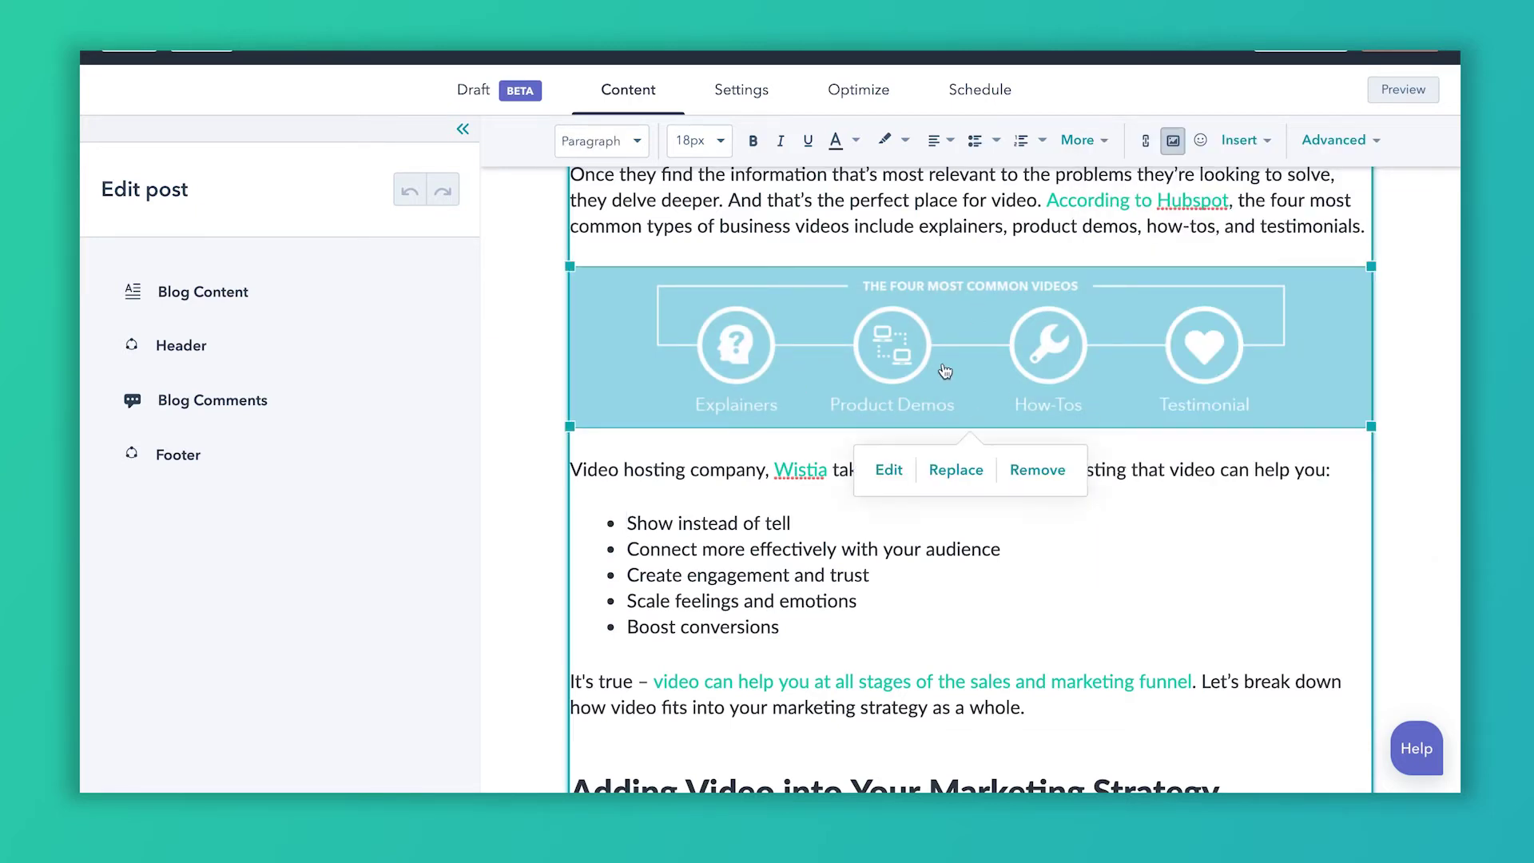
pyautogui.click(891, 470)
pyautogui.doubleClick(1307, 511)
pyautogui.press('Right')
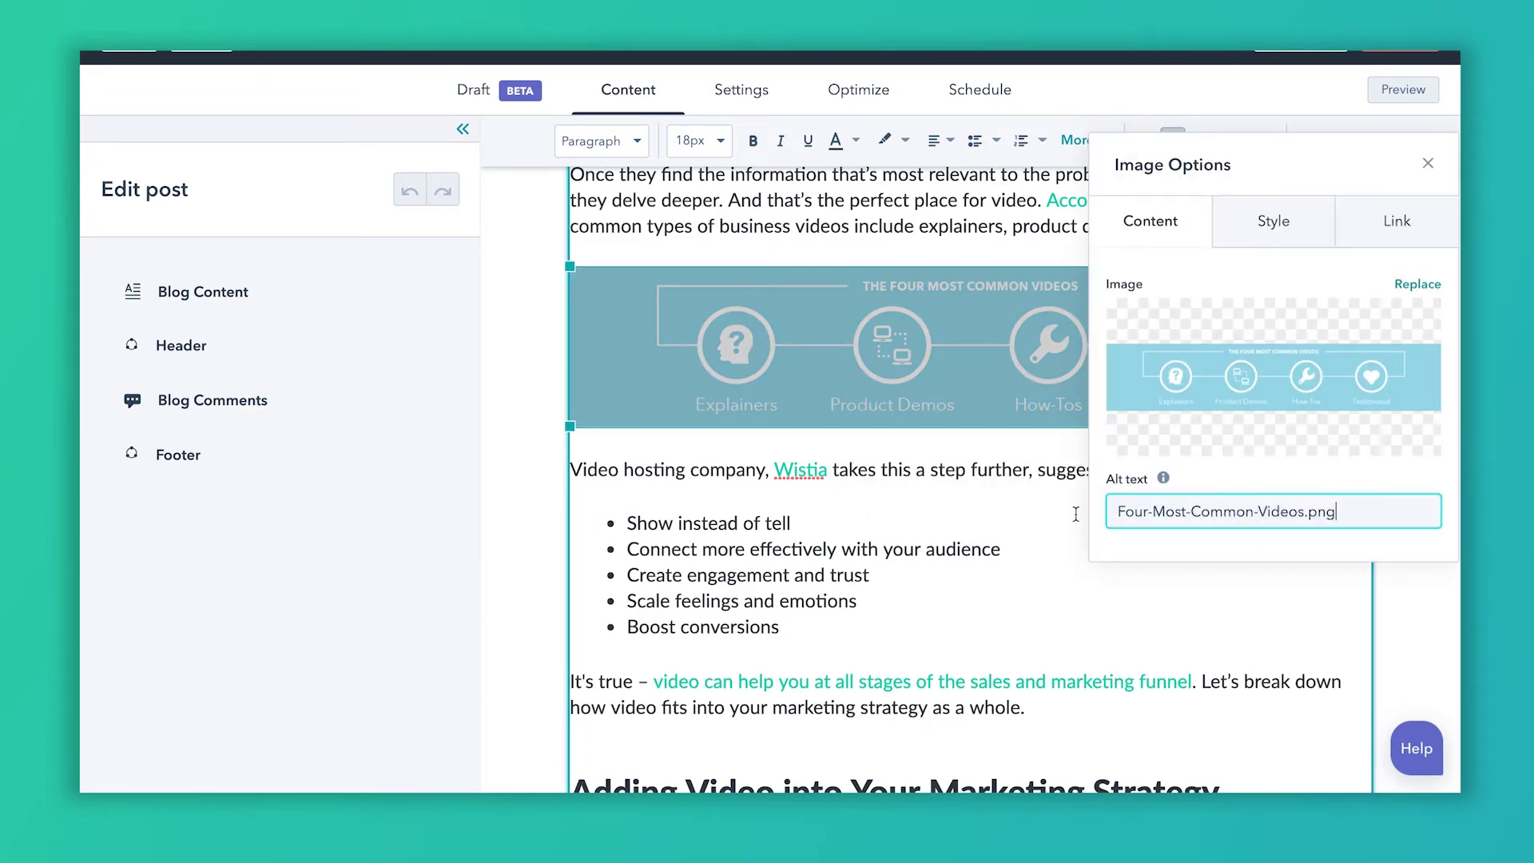
pyautogui.write('The')
pyautogui.hotkey('ctrl', 'a')
pyautogui.write('The Four Most Co')
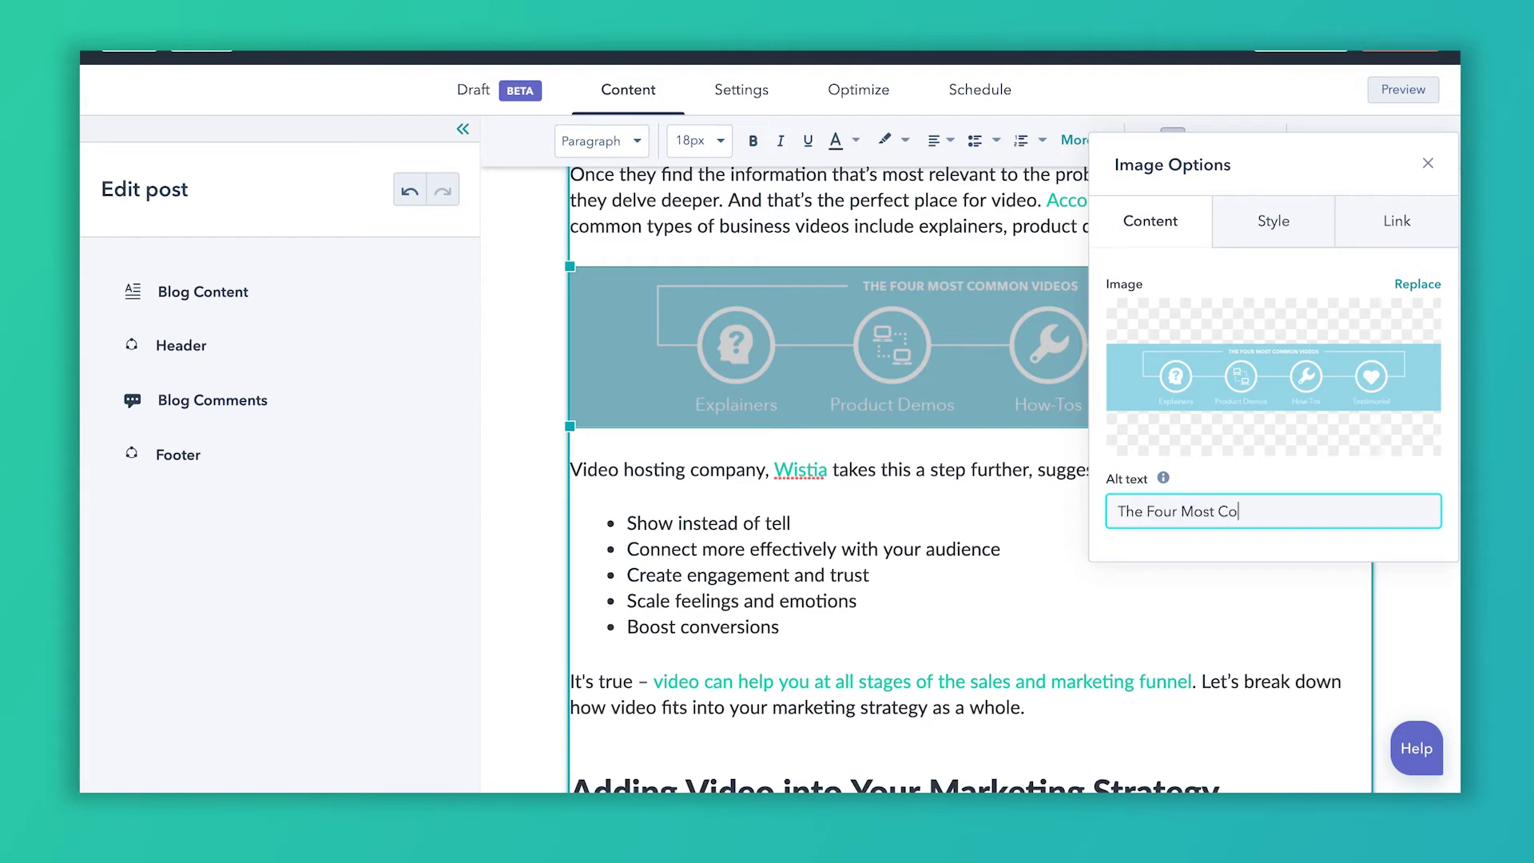
pyautogui.write('mmon Videos for Marketing')
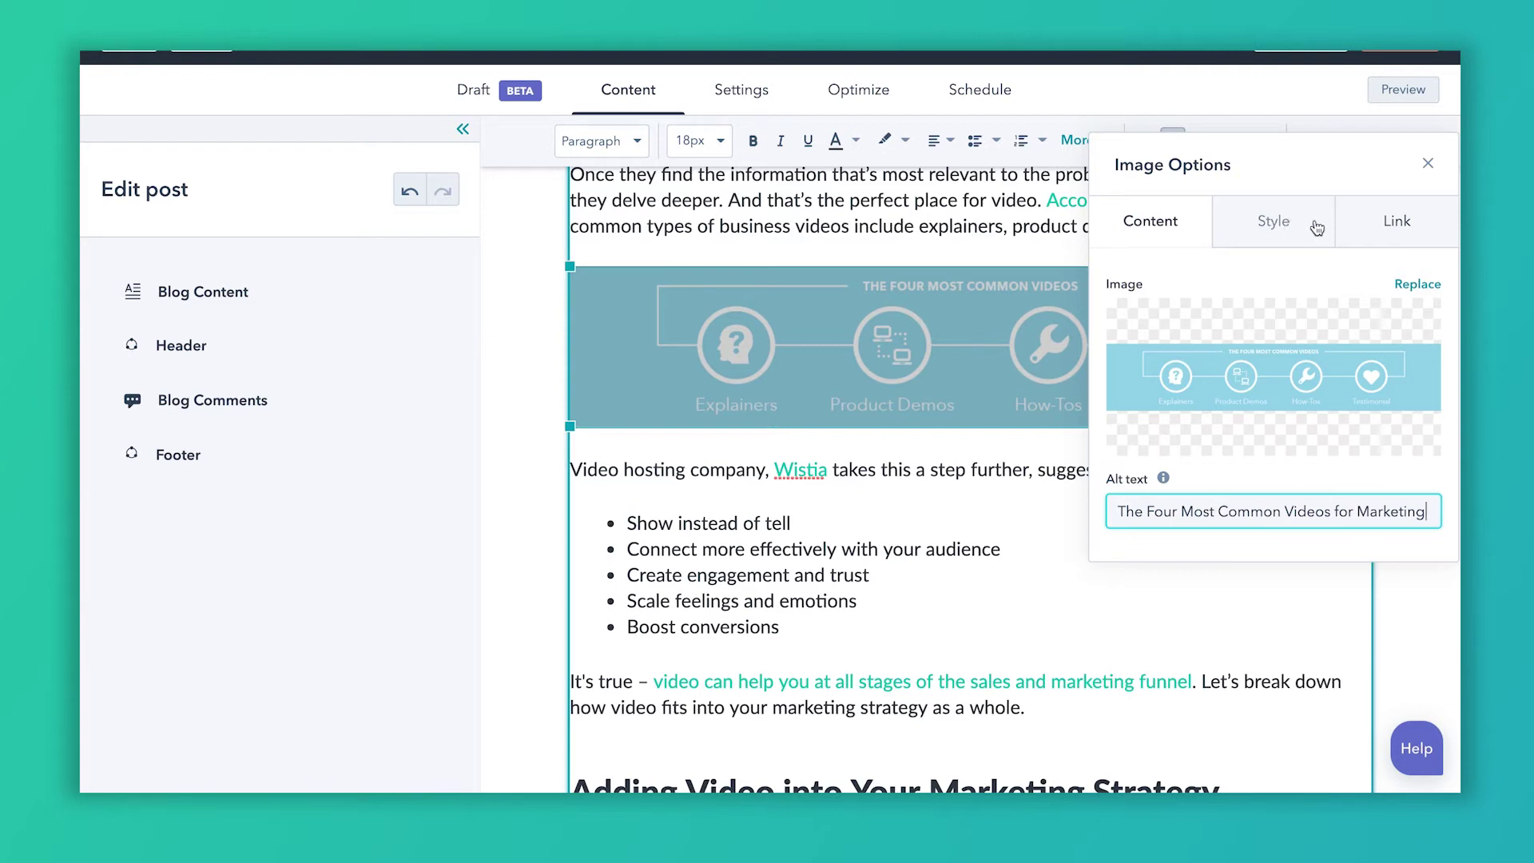
pyautogui.click(1368, 232)
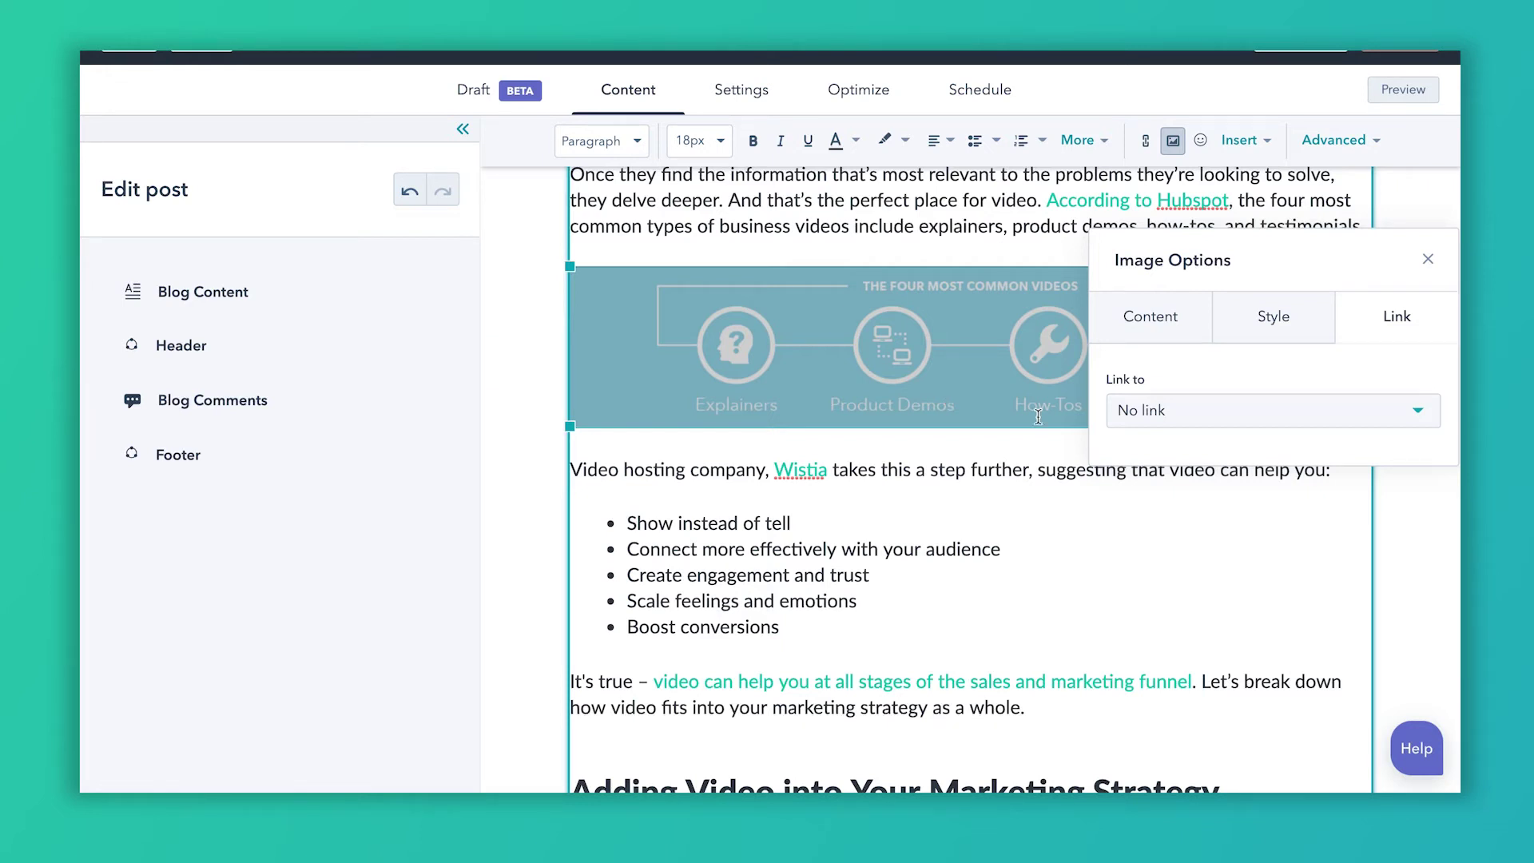
pyautogui.click(1435, 264)
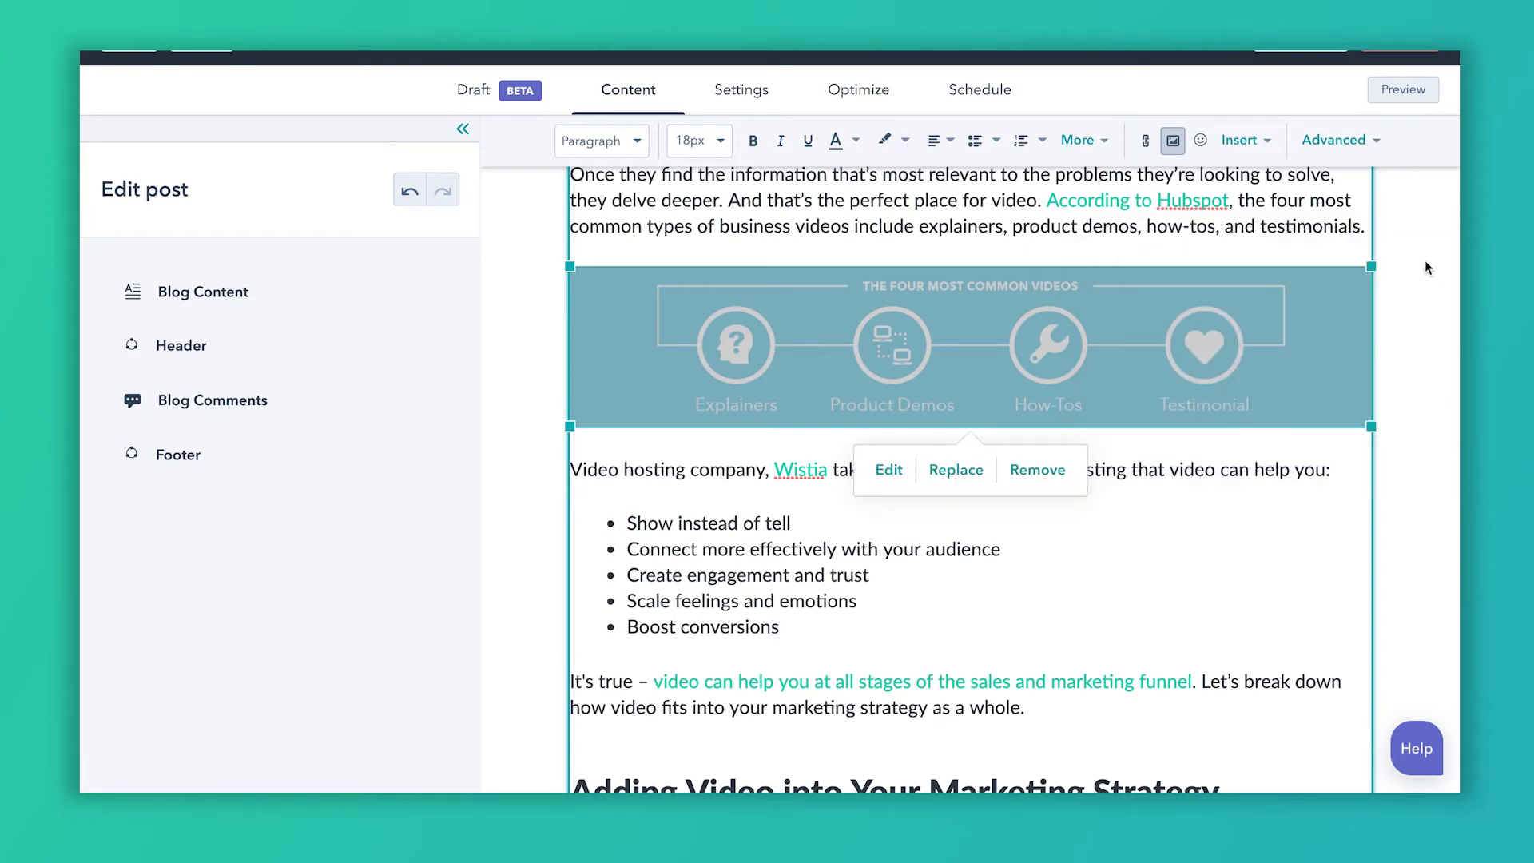
# Browse replacement images for the common-videos graphic and inspect the details of the first recent image, the filmed interview photo.
pyautogui.click(967, 471)
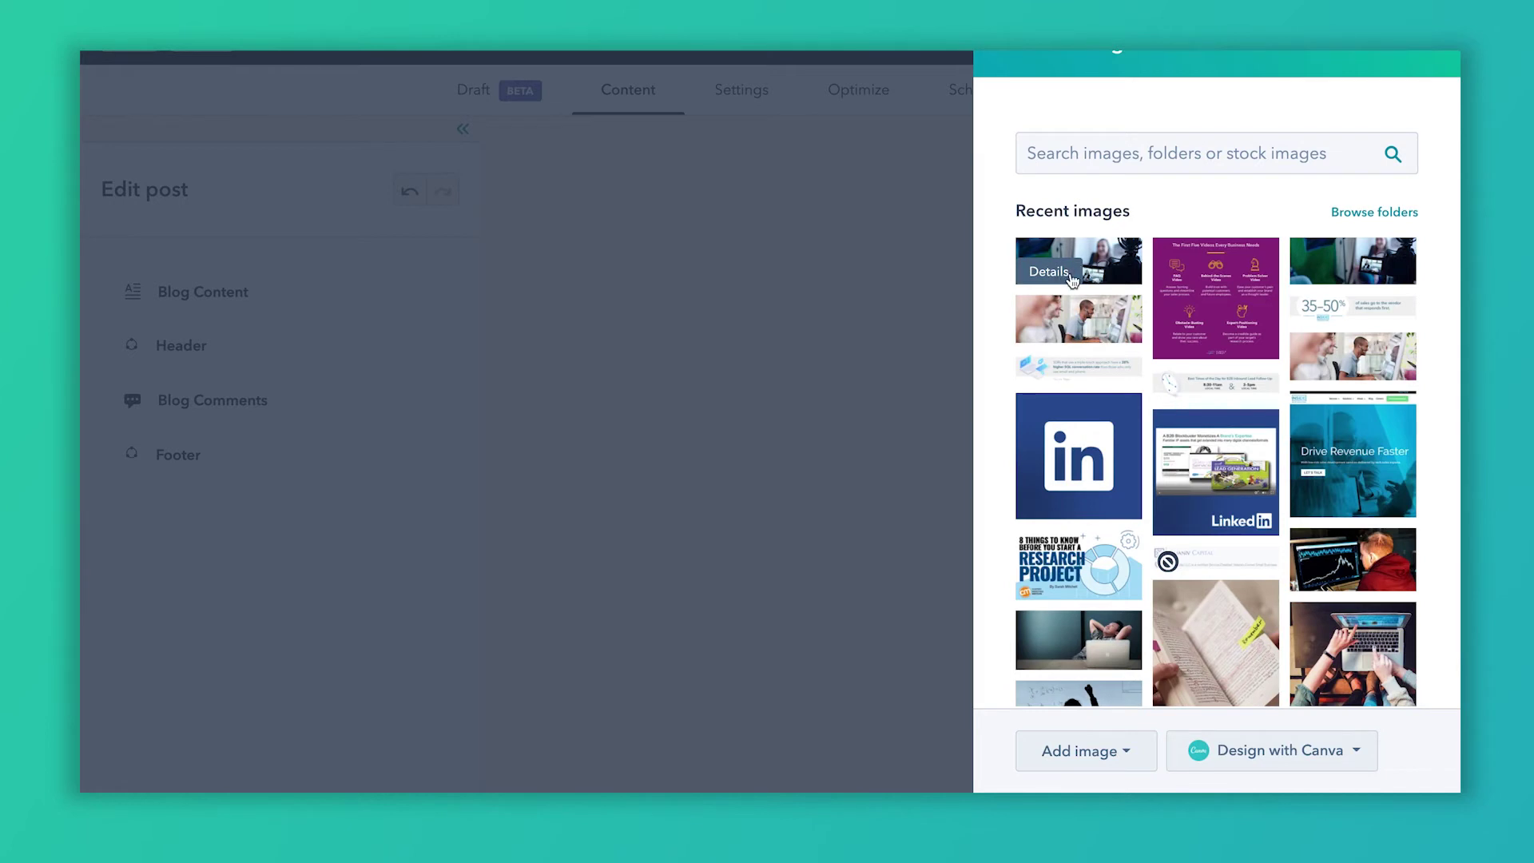
pyautogui.click(1079, 273)
pyautogui.scroll(-3, 1148, 470)
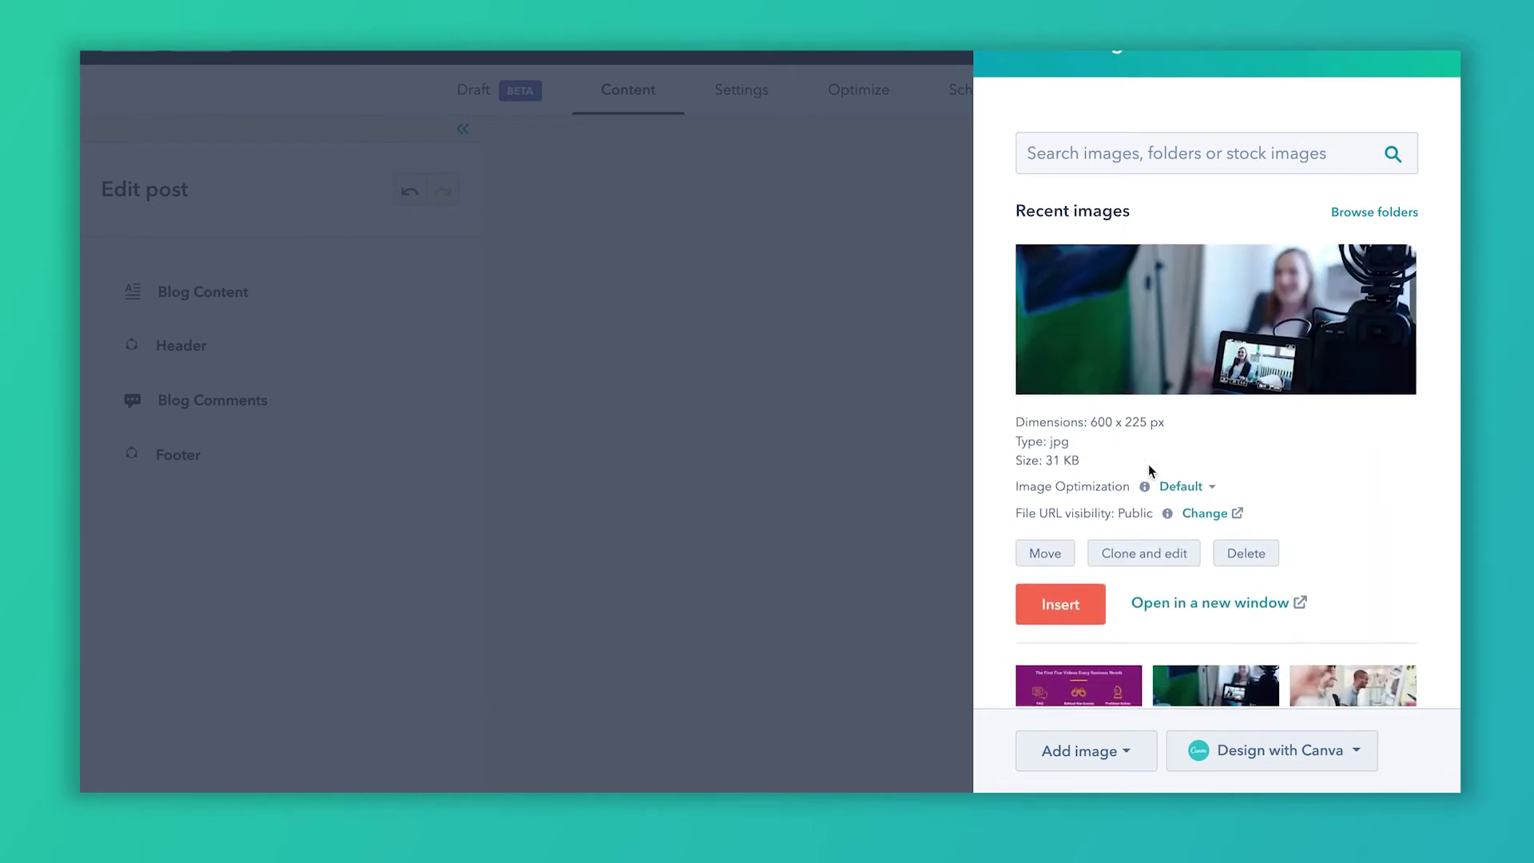
pyautogui.scroll(3, 1148, 470)
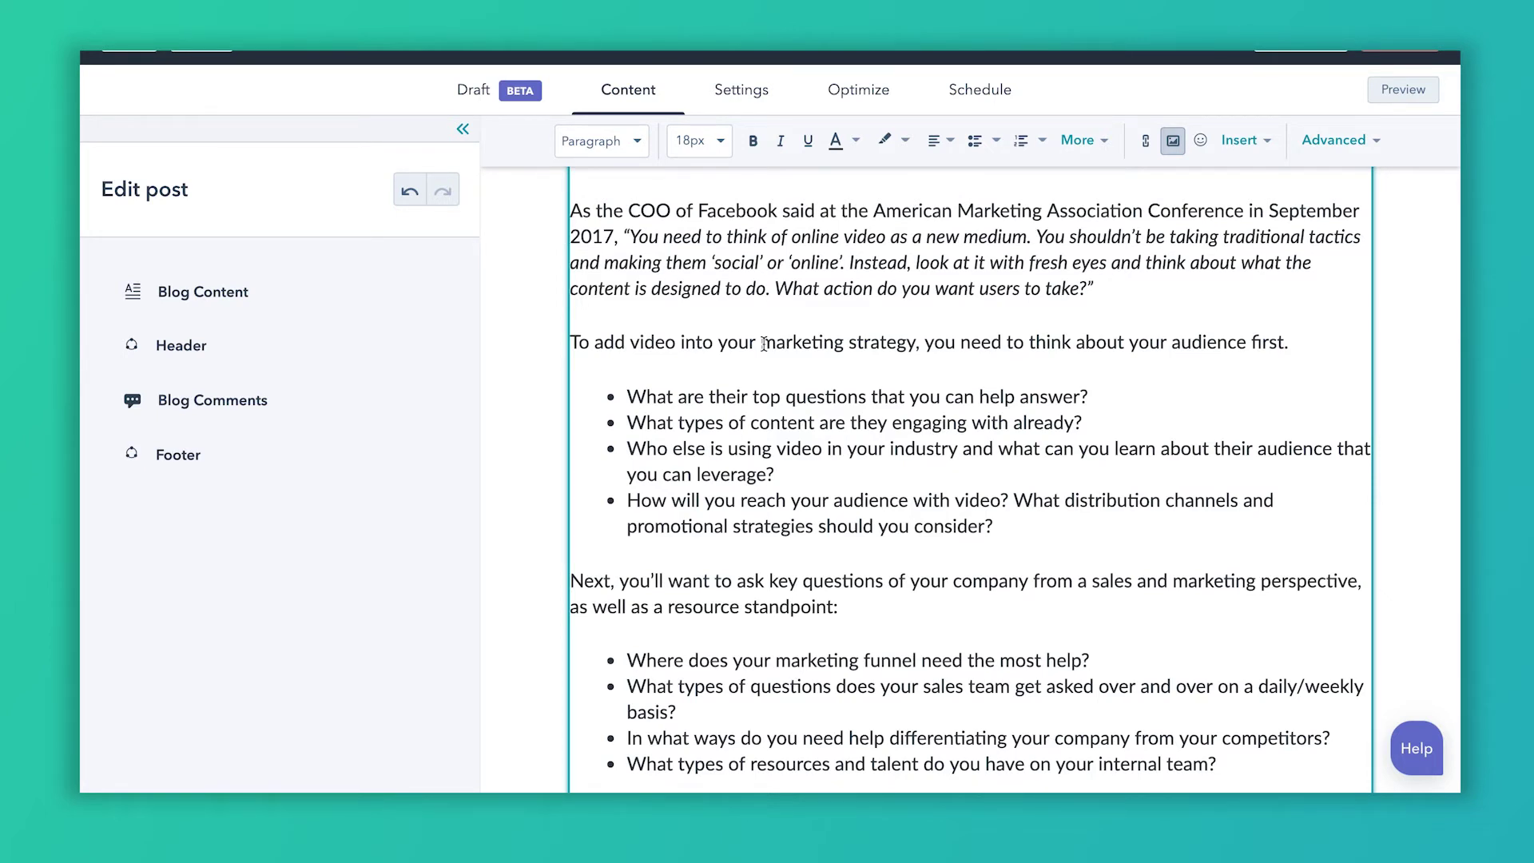
# Review the marketing strategy and goal-setting sections of the post and select the Facebook post performance image.
pyautogui.scroll(-10, 763, 343)
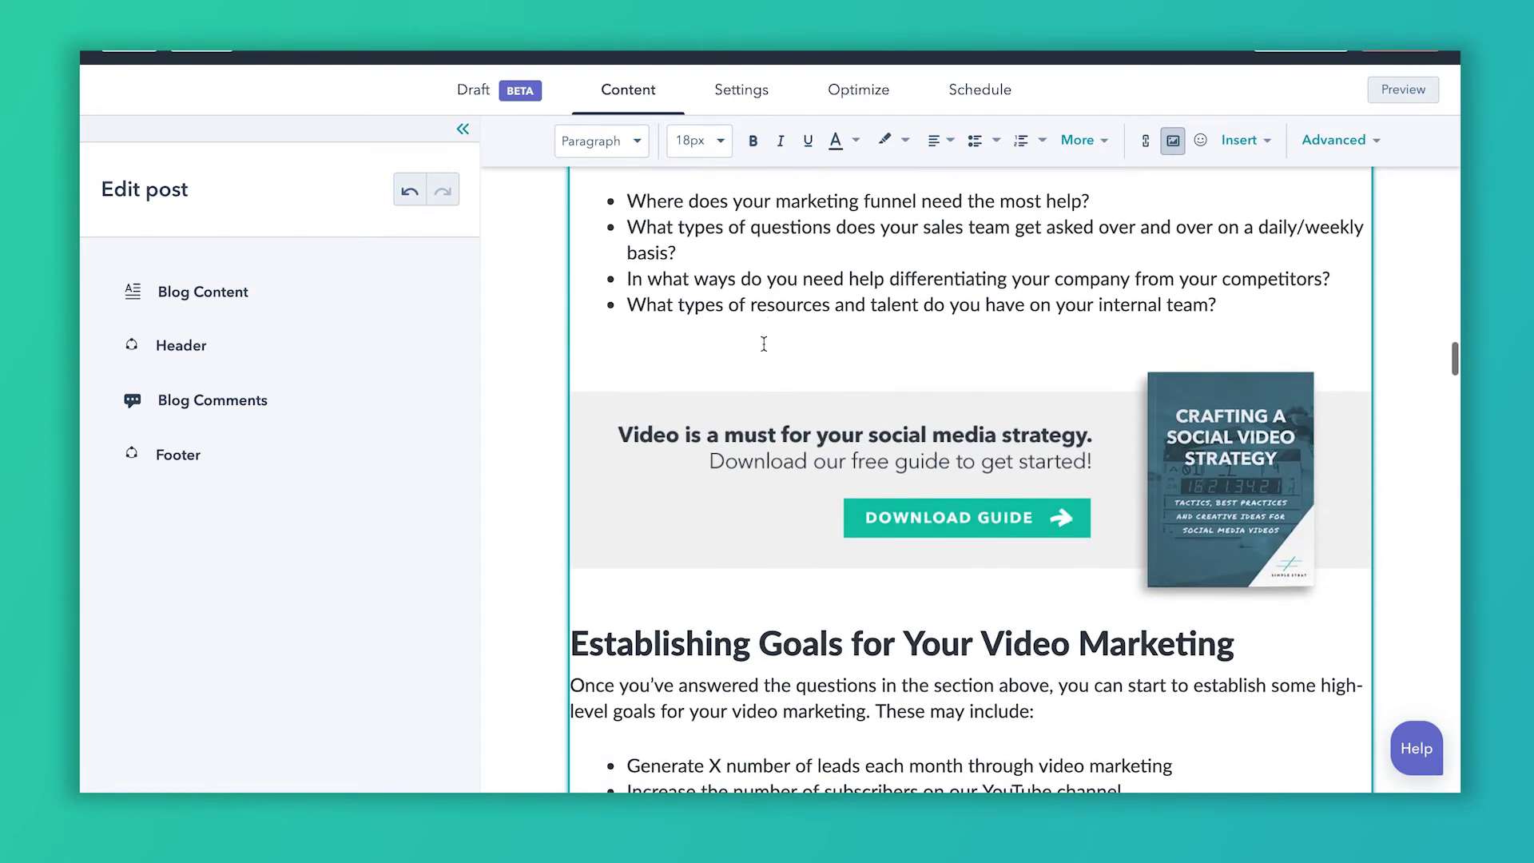
pyautogui.scroll(-7, 764, 343)
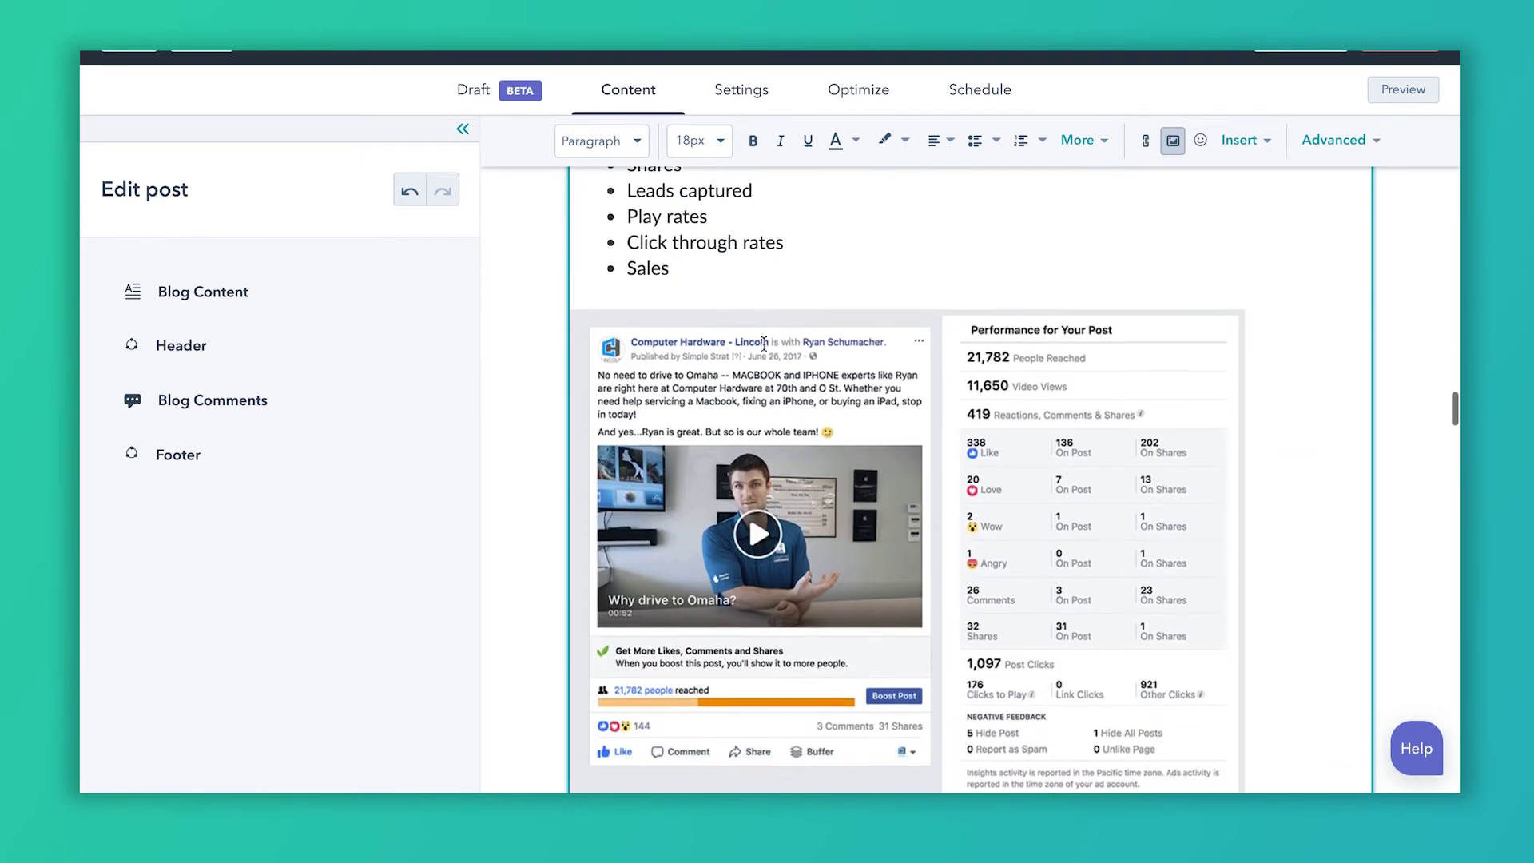
pyautogui.click(796, 291)
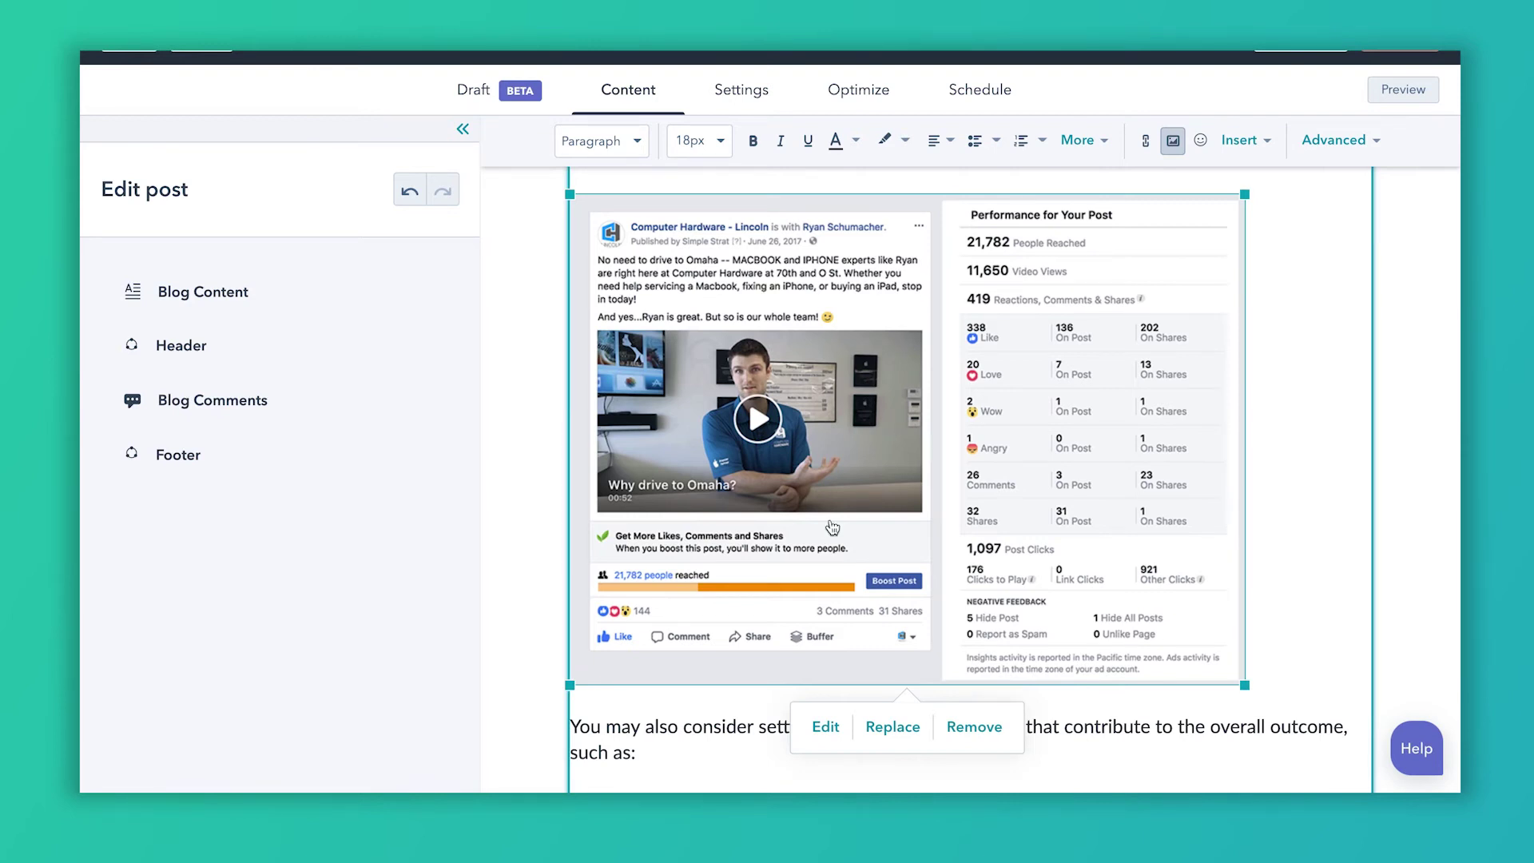
# Examine the post's optimization recommendations for the Video Marketing topic, including the meta description, title and subtopic phrase checks.
pyautogui.click(849, 93)
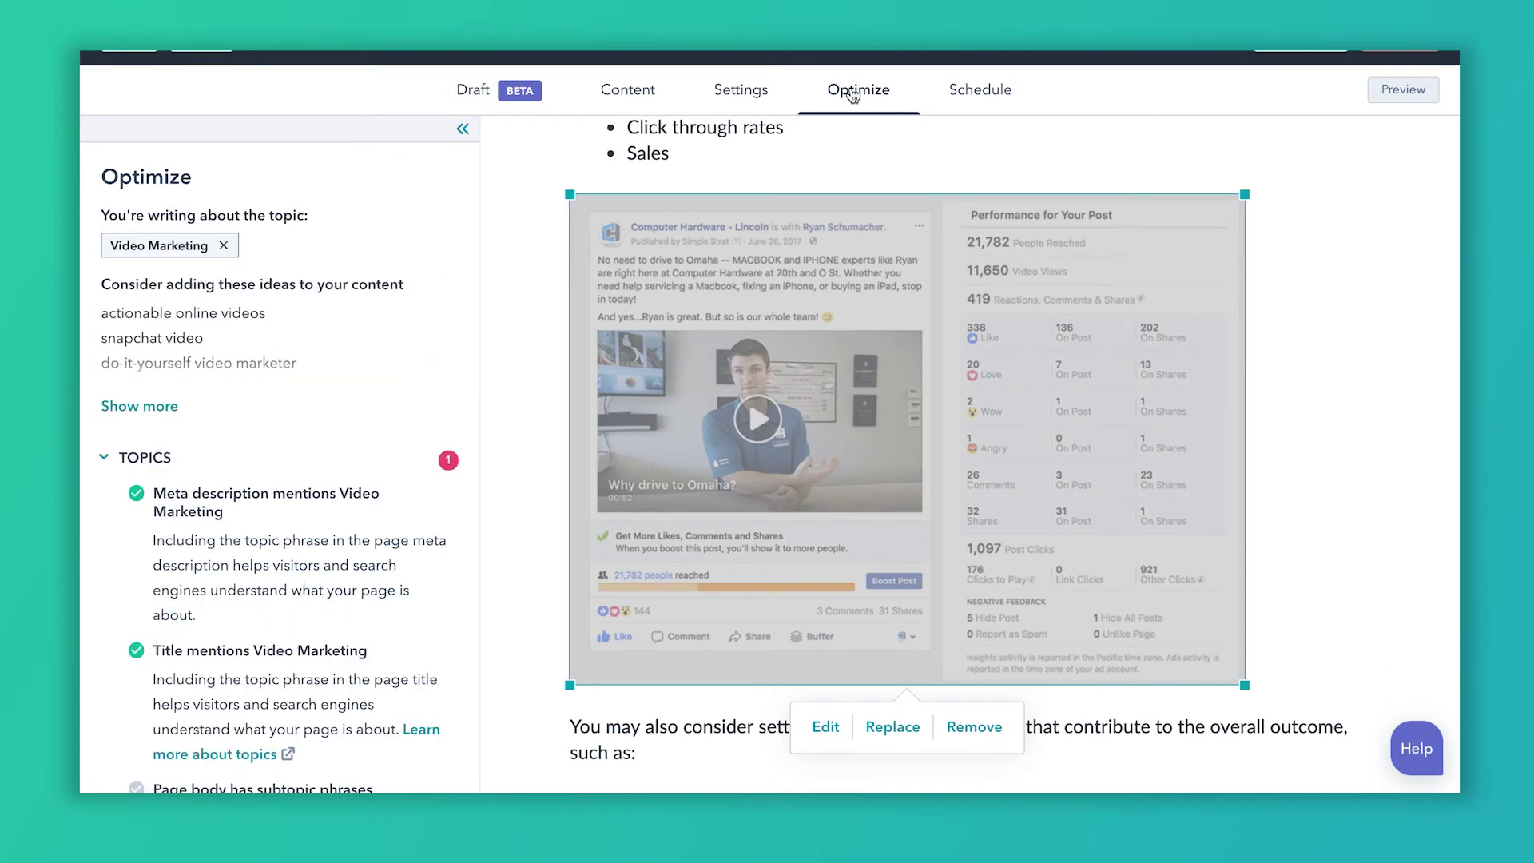
pyautogui.scroll(-4, 344, 560)
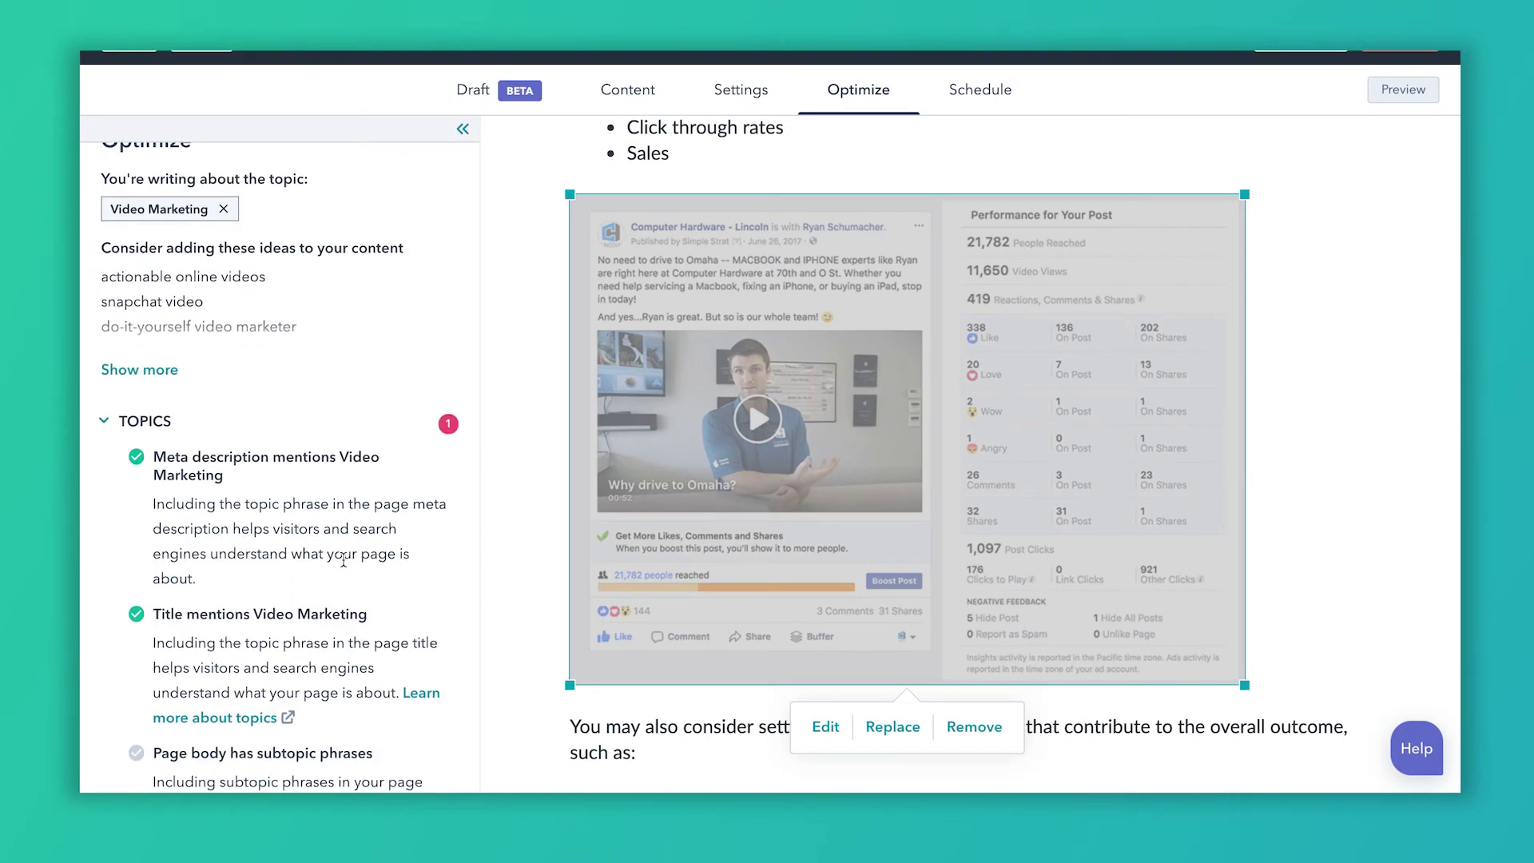
pyautogui.scroll(-2, 343, 561)
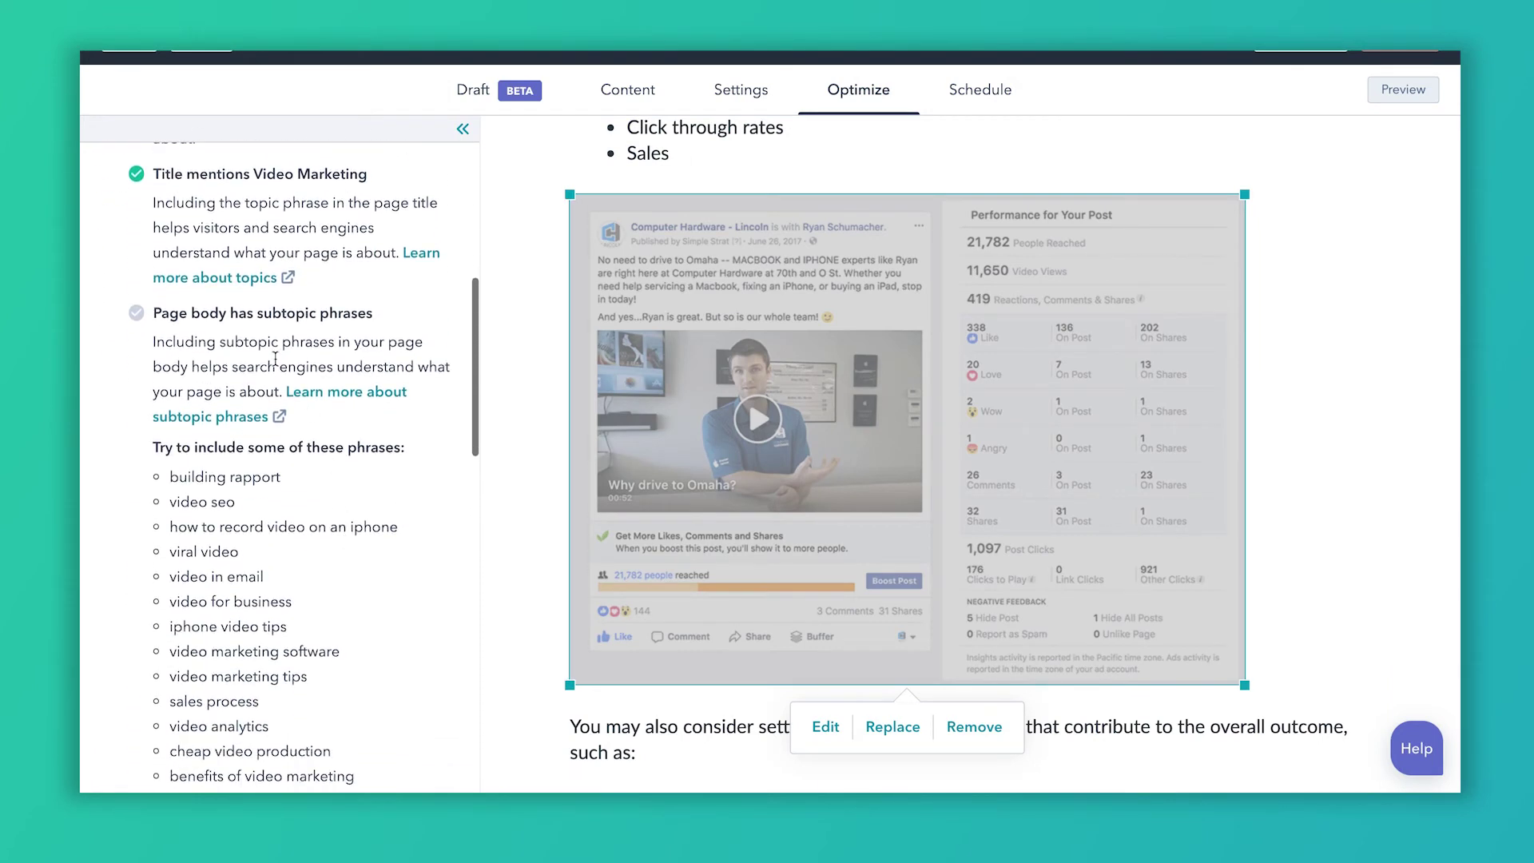
pyautogui.scroll(2, 191, 237)
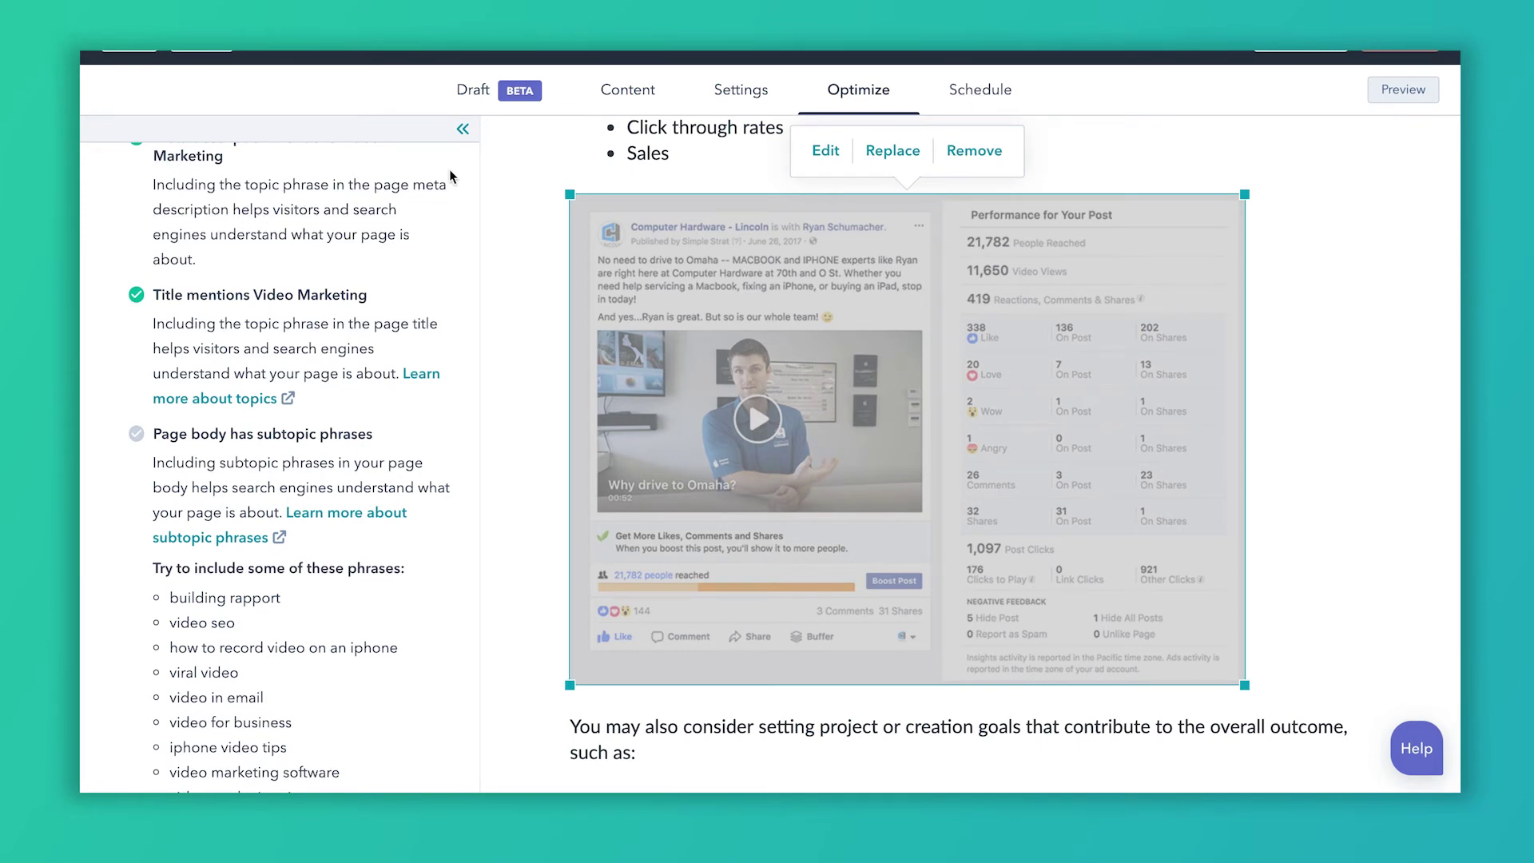
pyautogui.scroll(1, 280, 204)
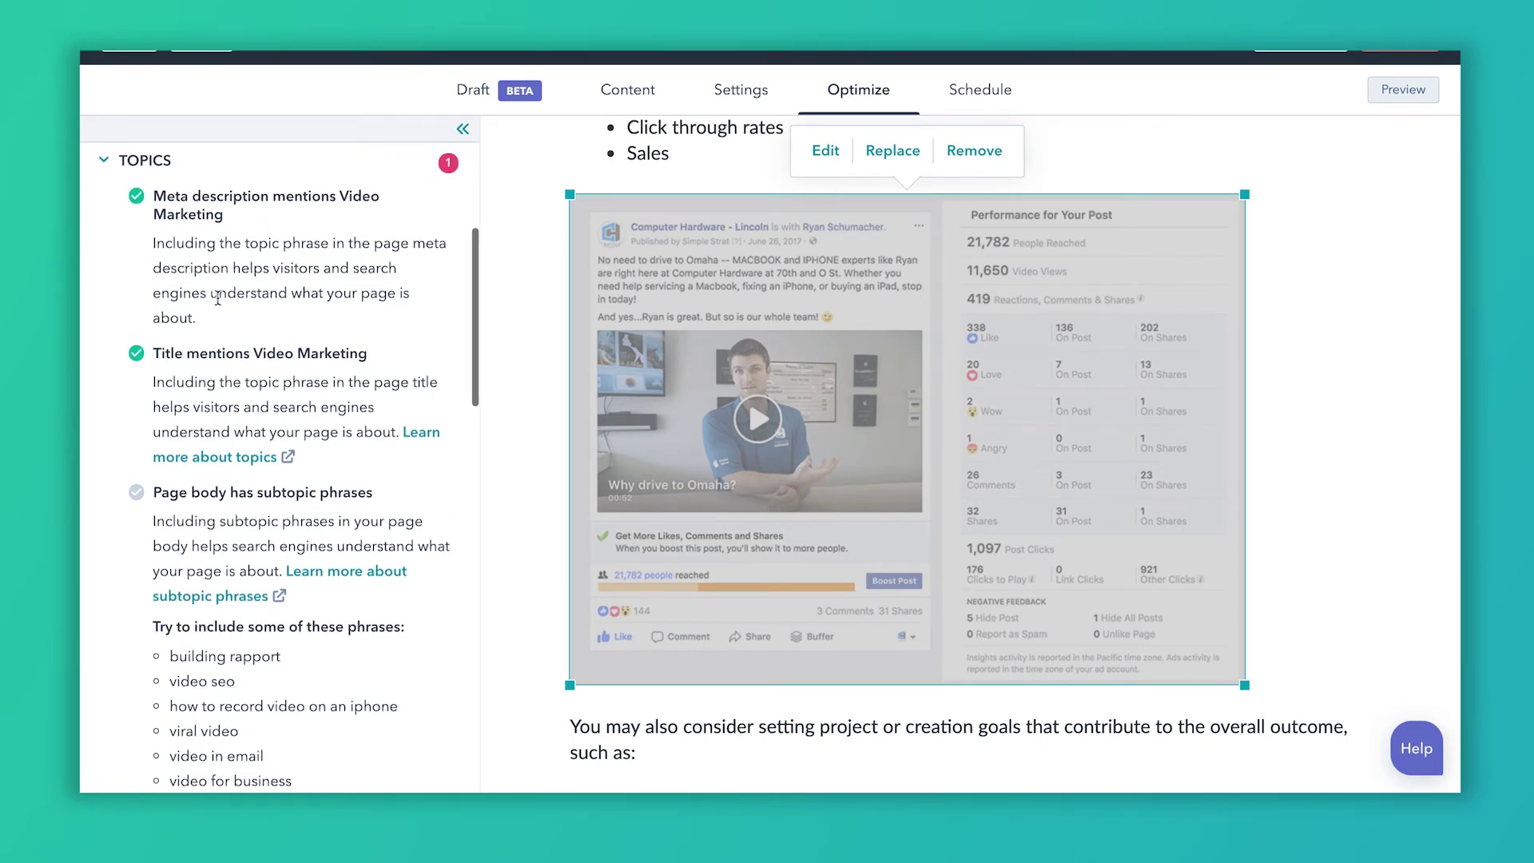
# Review the post's settings, from the blog title, URL and tags to the wording and length of the meta description.
pyautogui.click(735, 92)
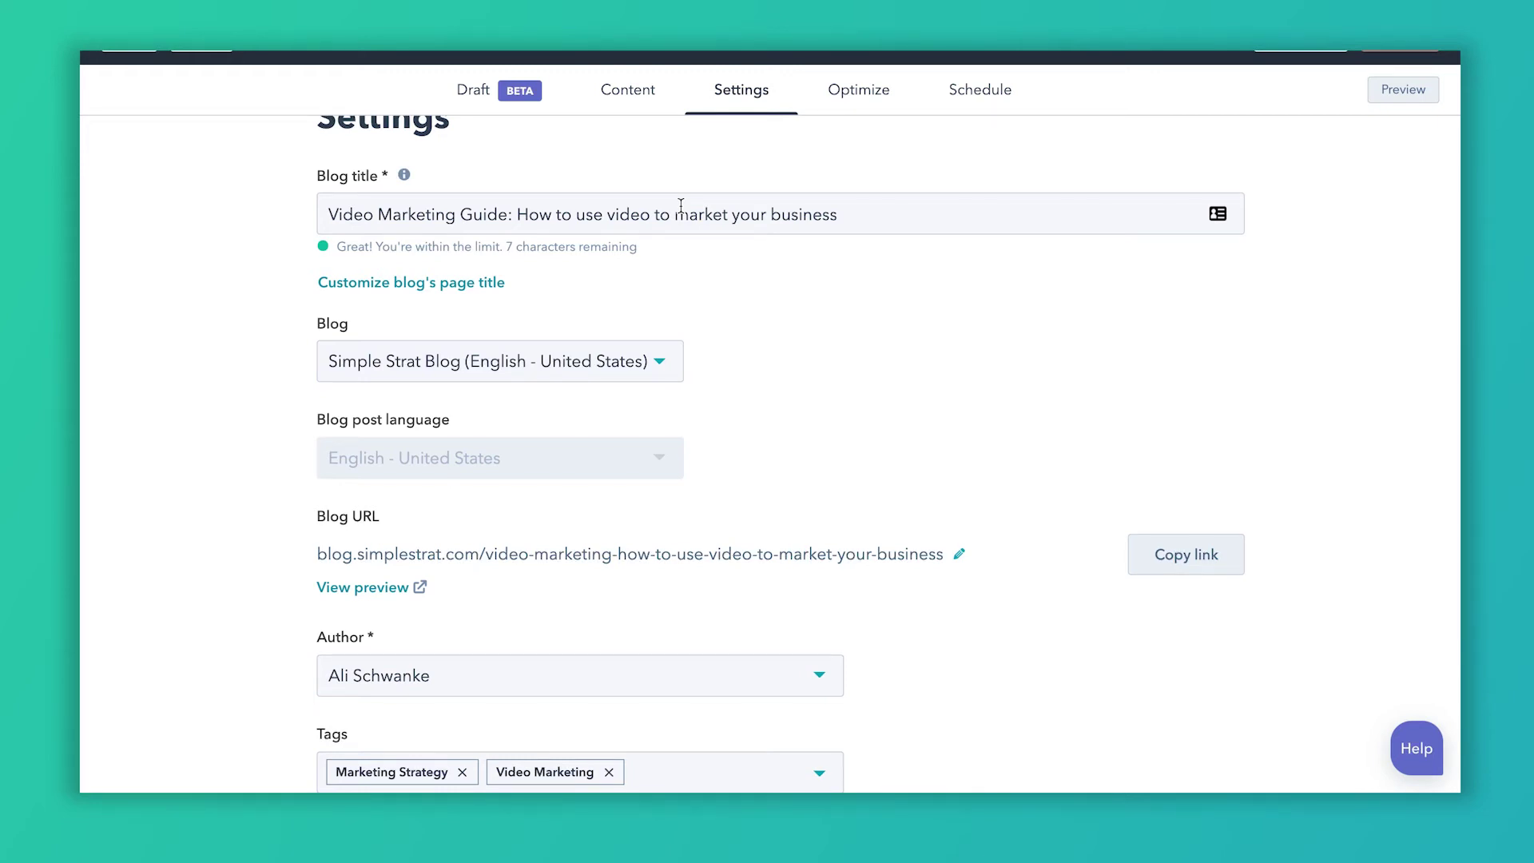
pyautogui.scroll(-5, 681, 206)
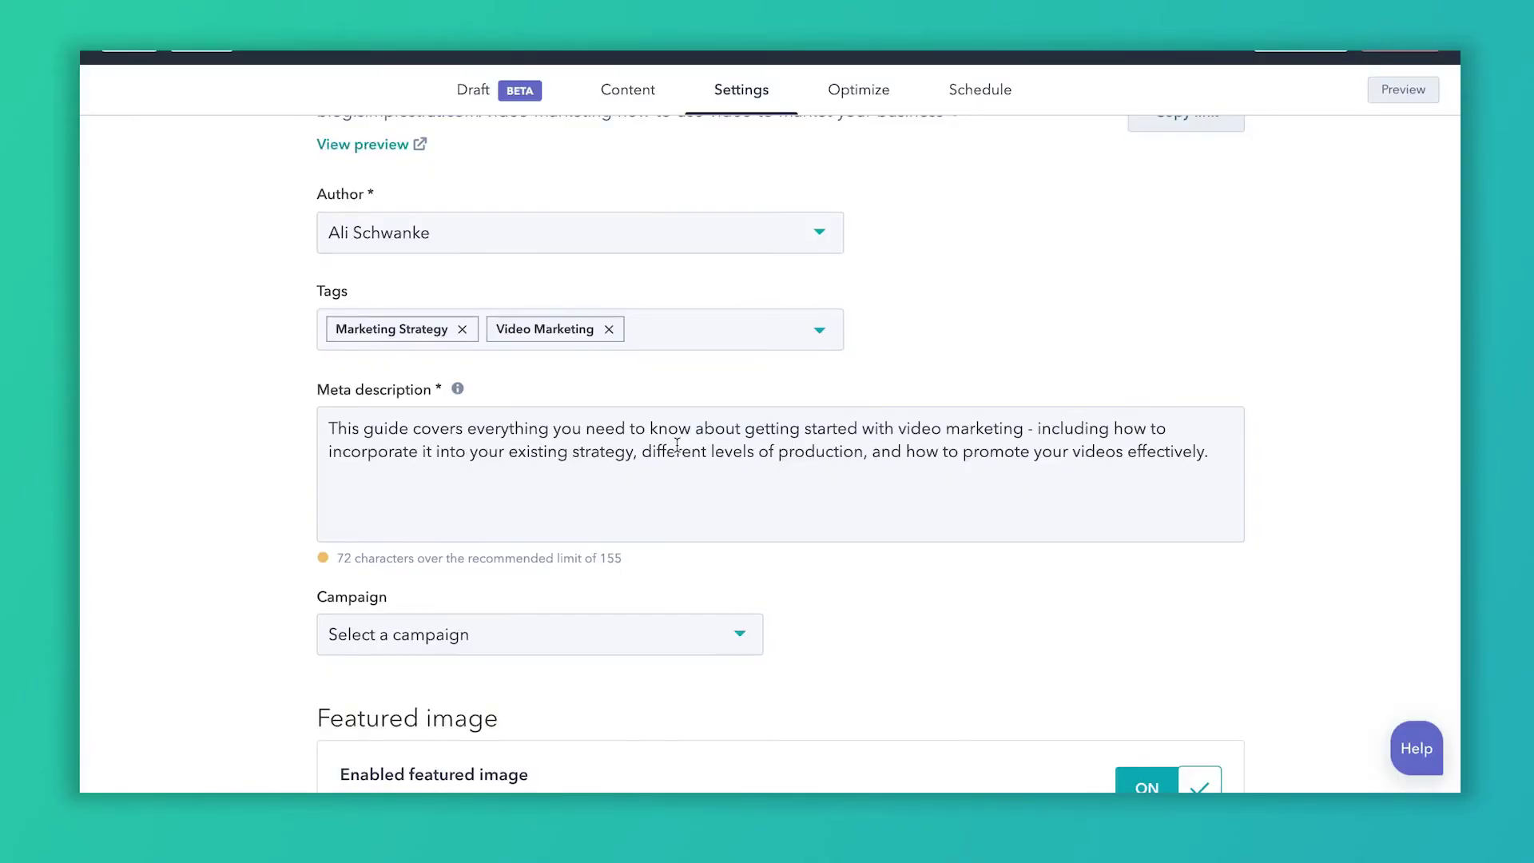
pyautogui.doubleClick(828, 436)
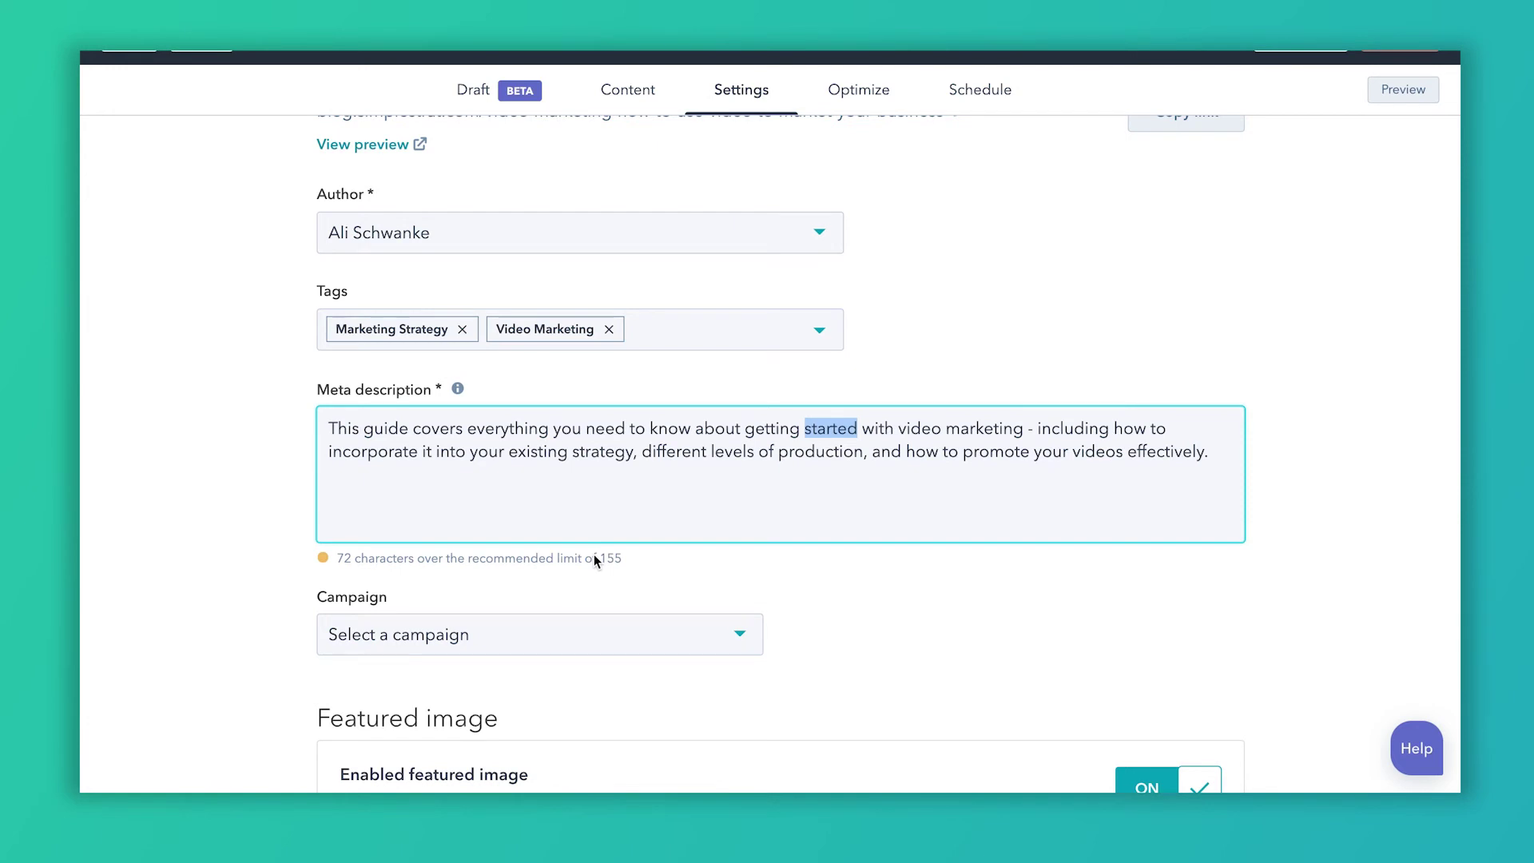
pyautogui.click(658, 453)
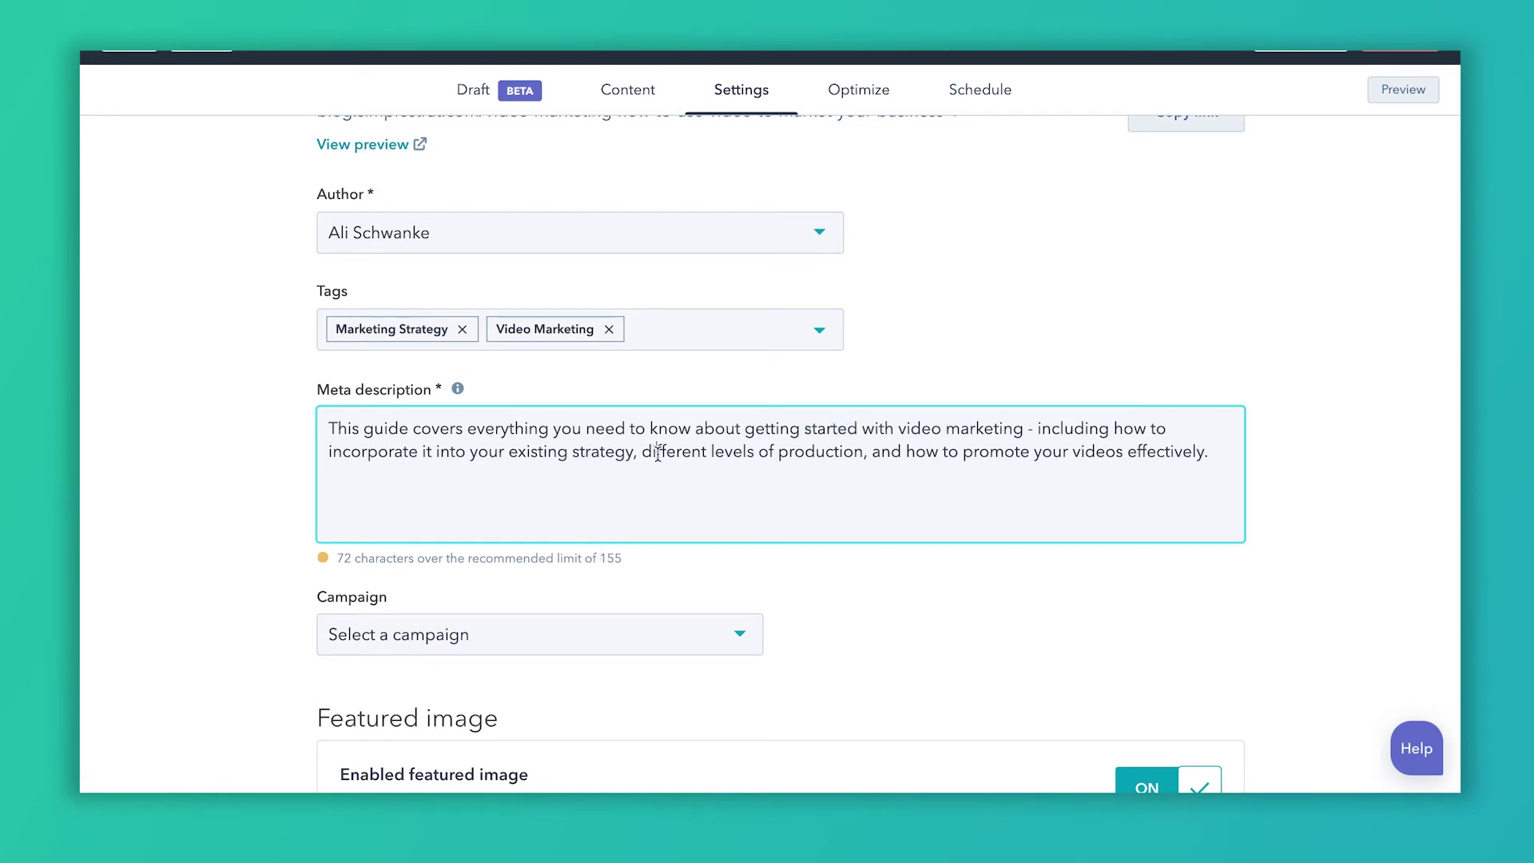